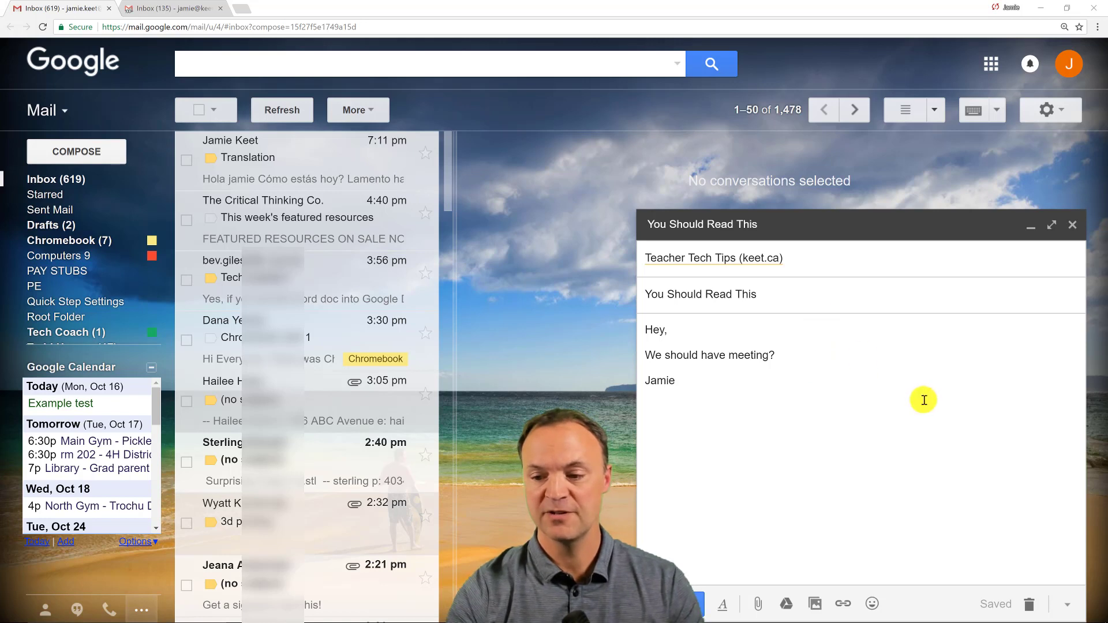
# Step: Turn off Plain text mode for the draft, keeping Request read receipt checked
pyautogui.click(1068, 610)
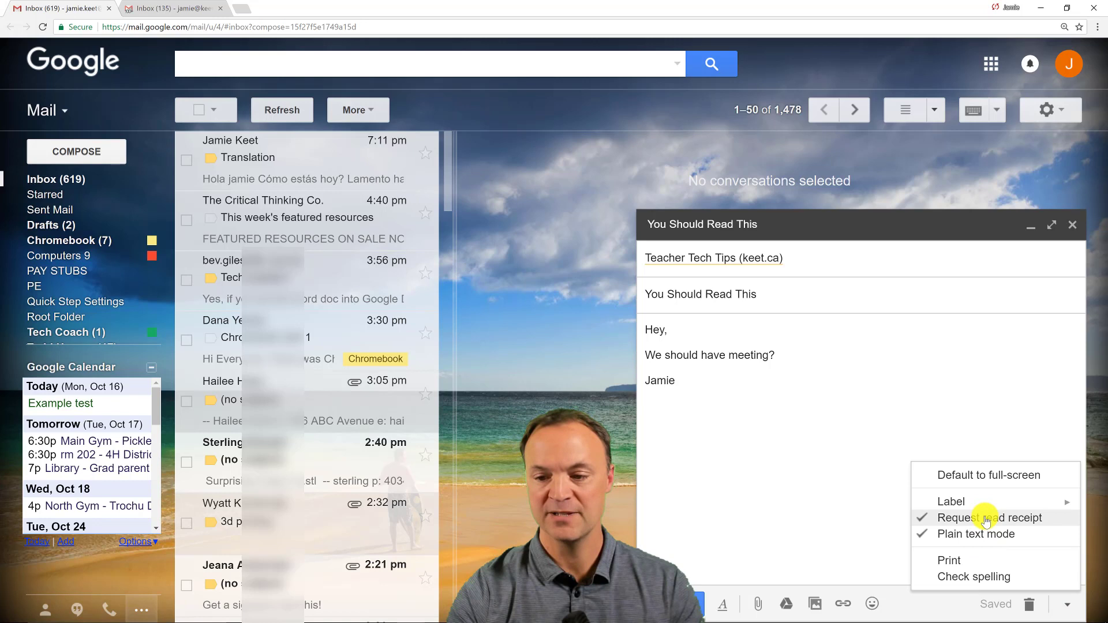
pyautogui.click(939, 518)
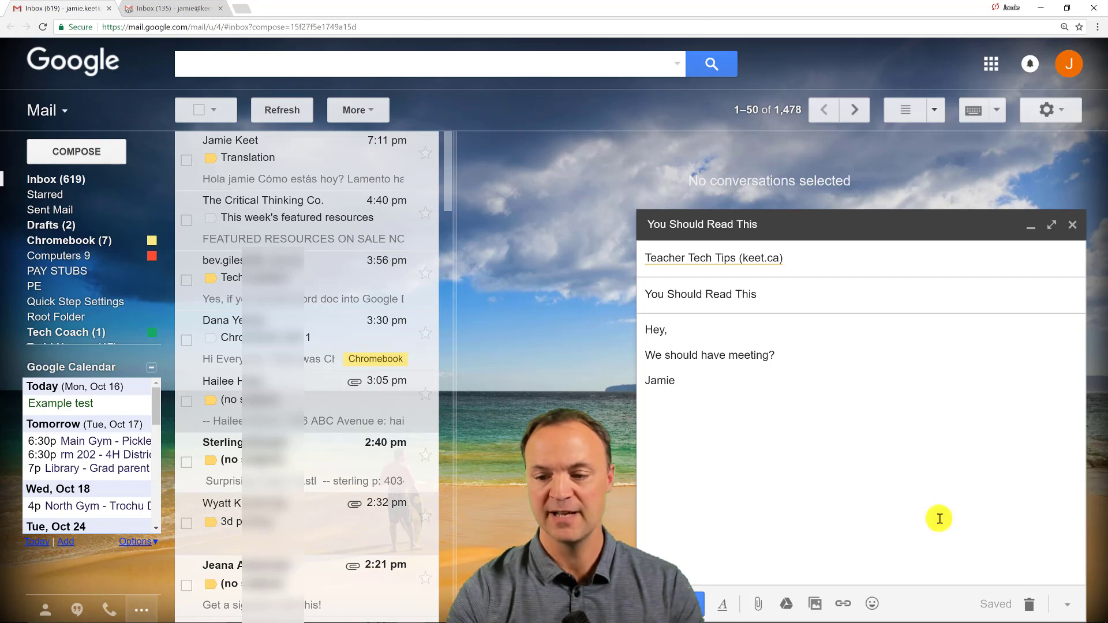
pyautogui.click(1067, 609)
pyautogui.click(929, 531)
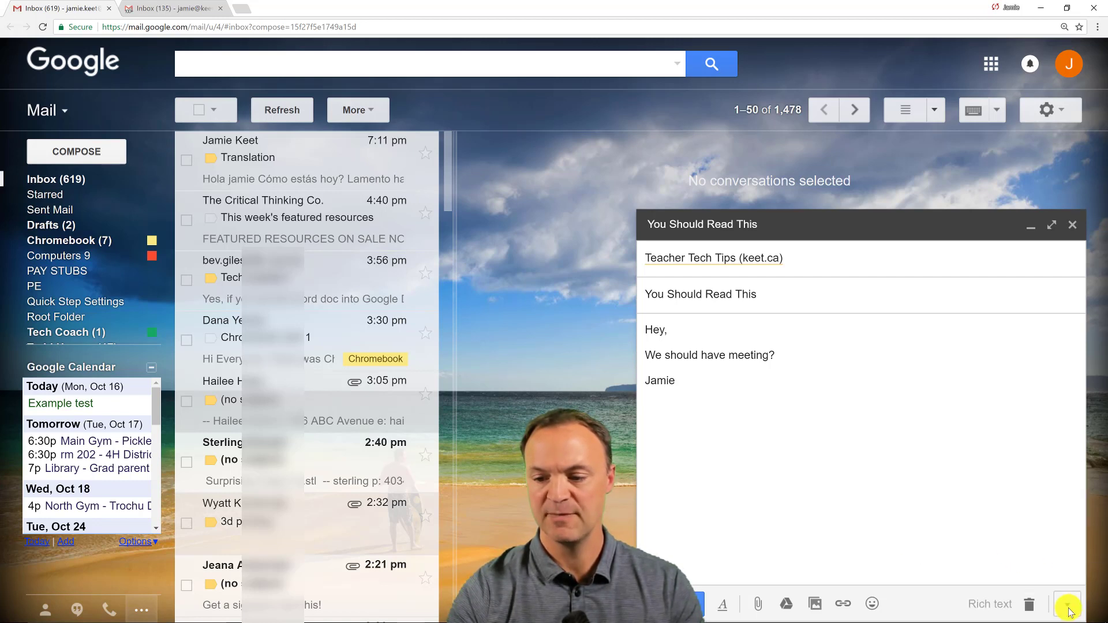
pyautogui.click(1067, 609)
pyautogui.click(942, 518)
pyautogui.click(1068, 610)
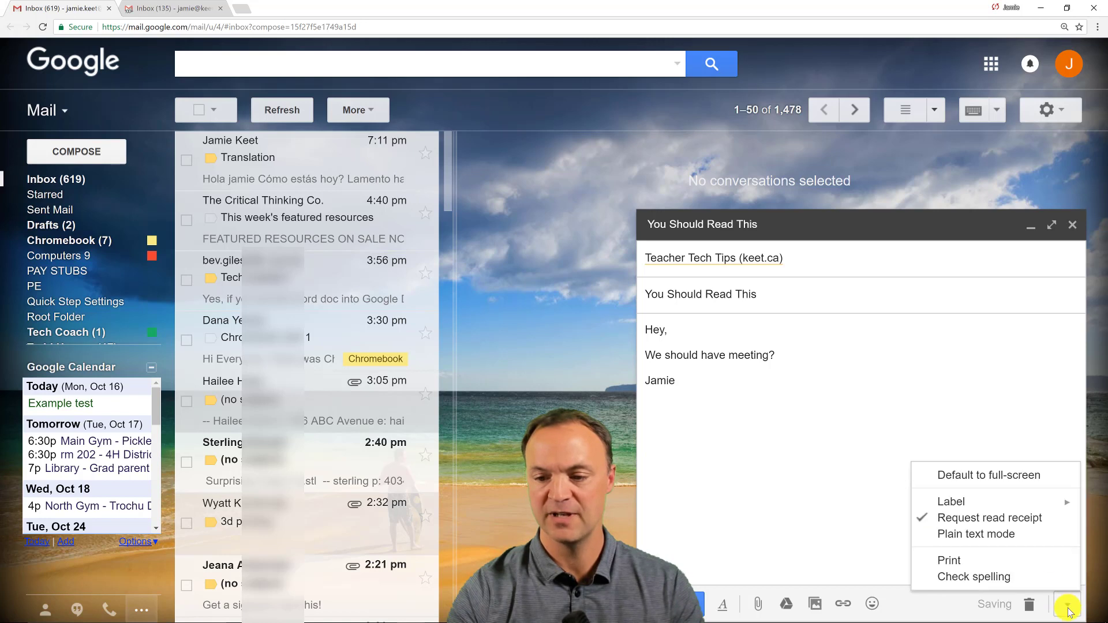
pyautogui.click(810, 496)
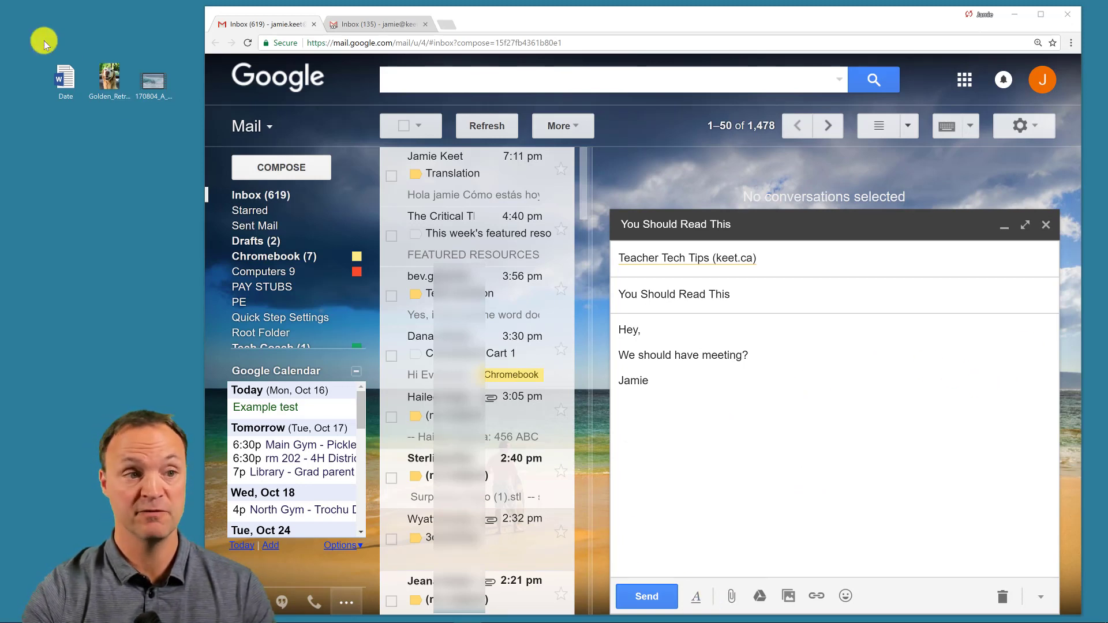
# Step: Select the three files on the desktop
pyautogui.moveTo(33, 34); pyautogui.dragTo(718, 424)
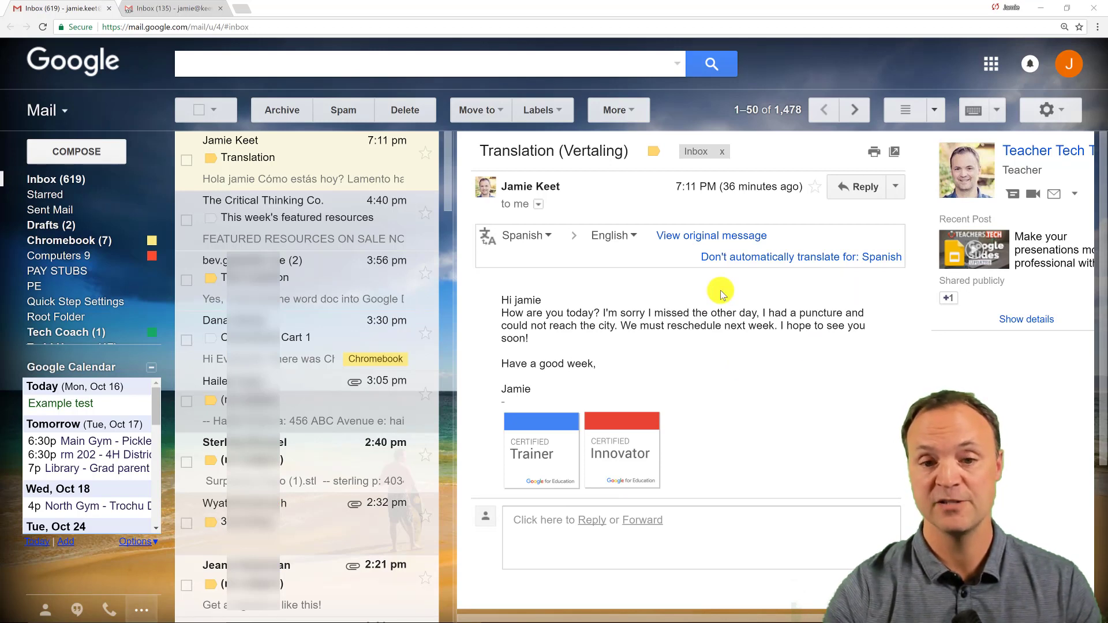
pyautogui.click(695, 235)
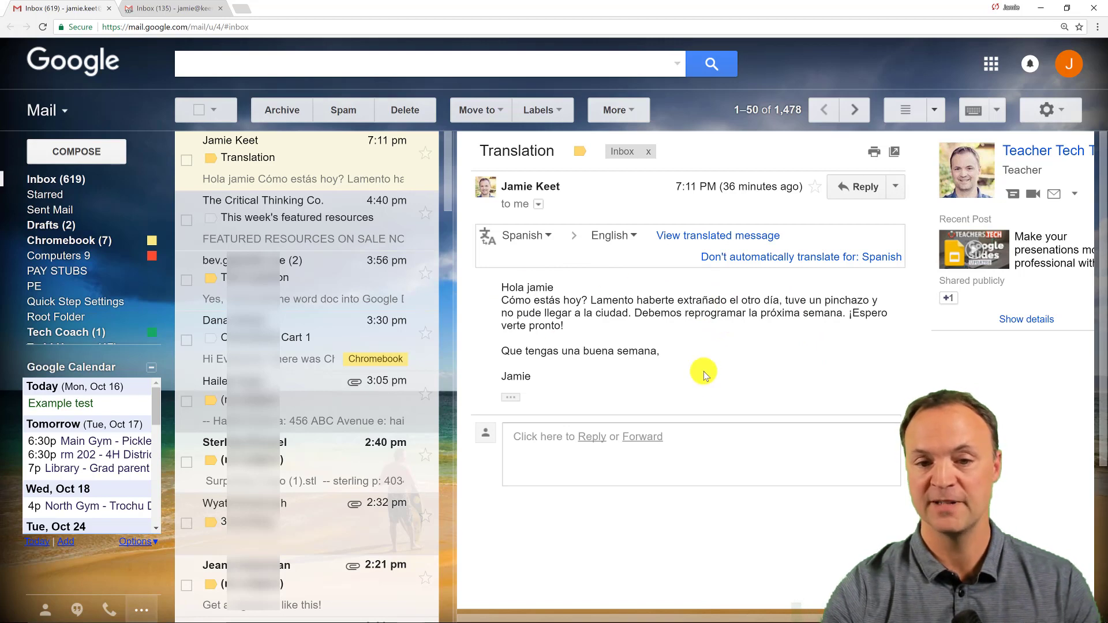
pyautogui.click(549, 237)
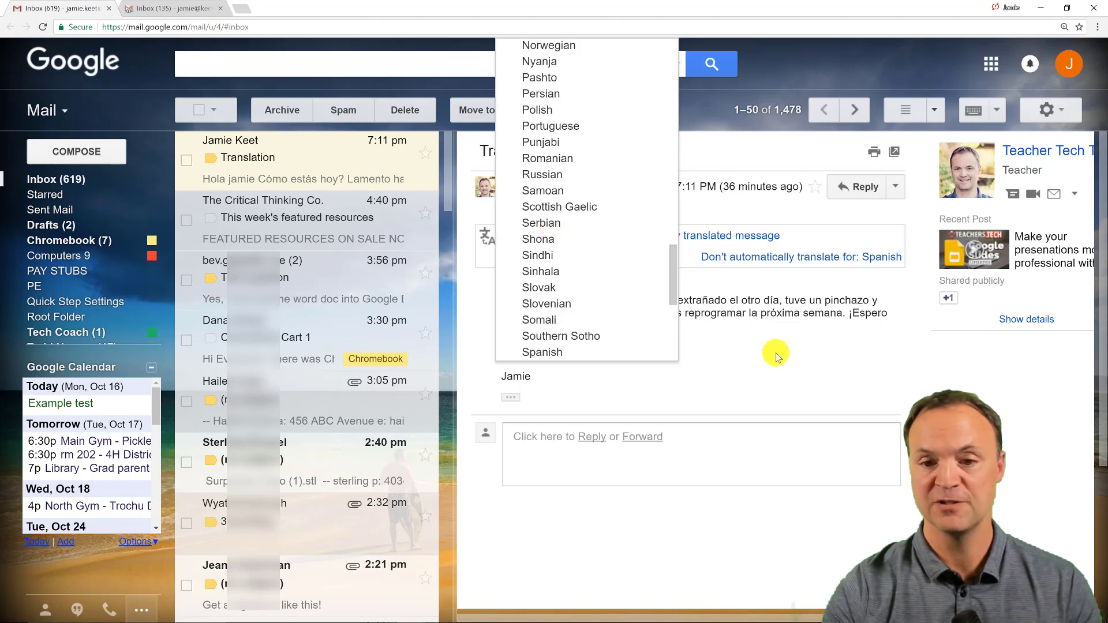
pyautogui.moveTo(672, 279); pyautogui.dragTo(669, 153)
pyautogui.click(755, 342)
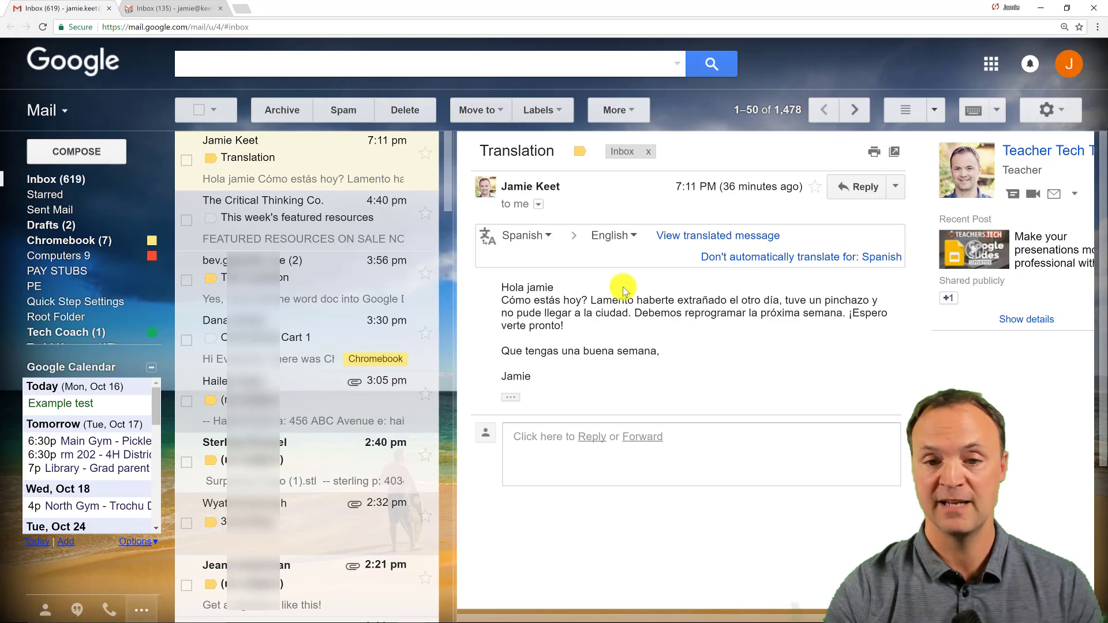
pyautogui.click(632, 236)
pyautogui.click(826, 346)
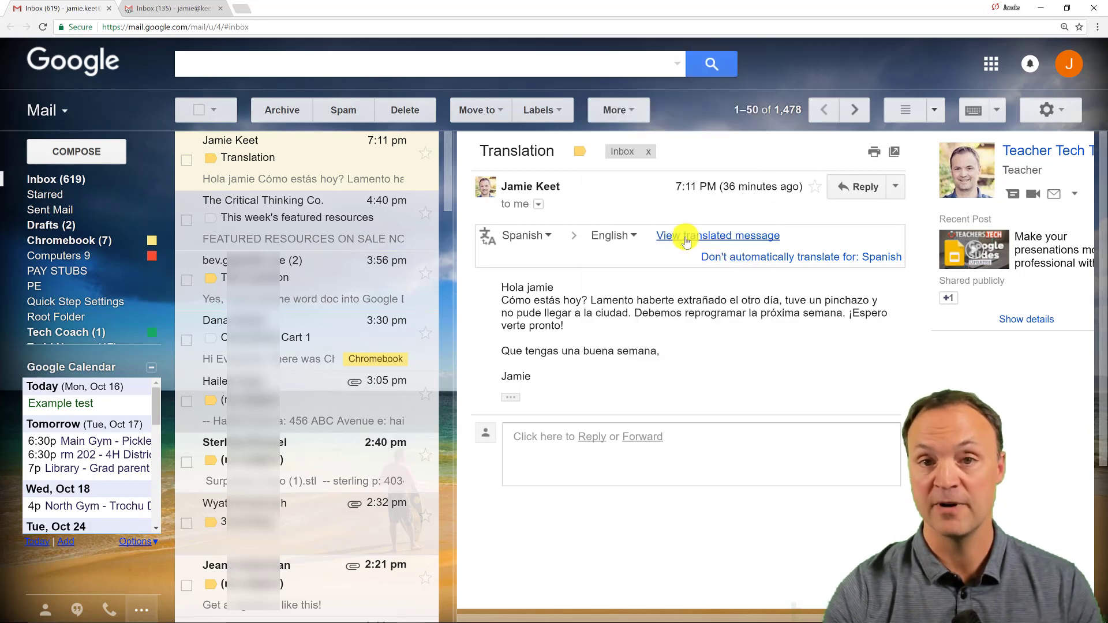
pyautogui.click(686, 237)
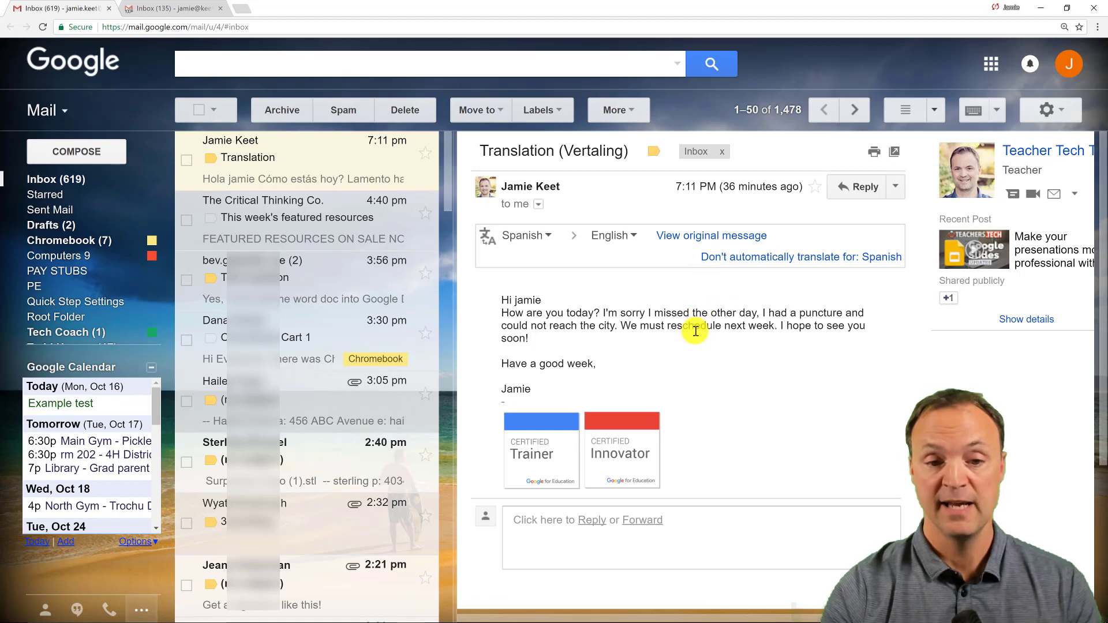
# Step: Open the Chromebook Cart 1 email and apply Translate message from the Reply arrow menu
pyautogui.click(293, 342)
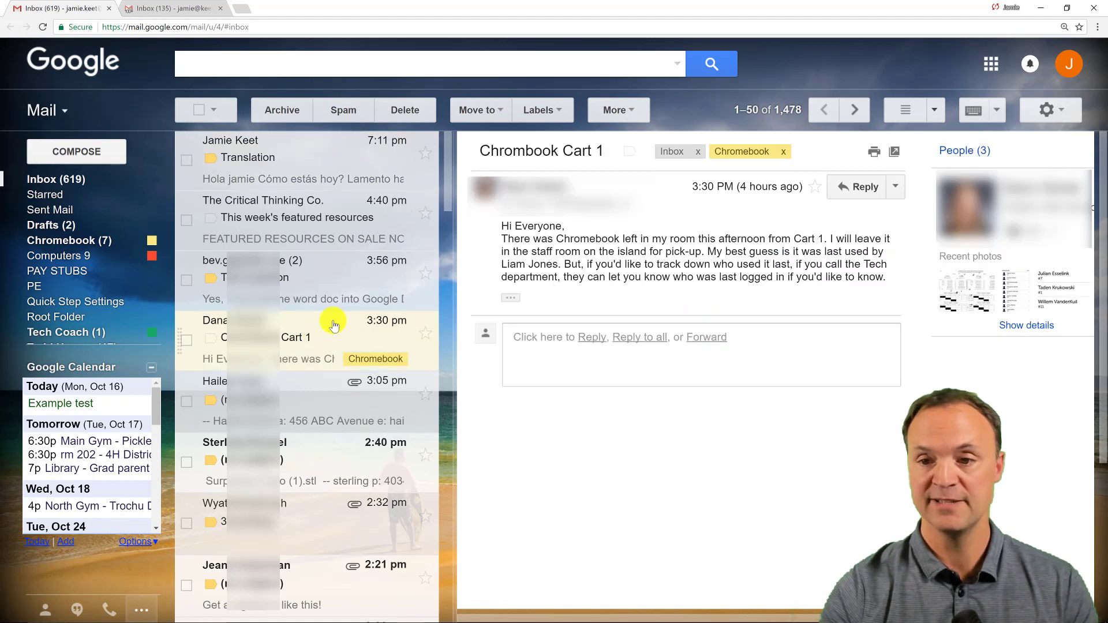
pyautogui.click(899, 189)
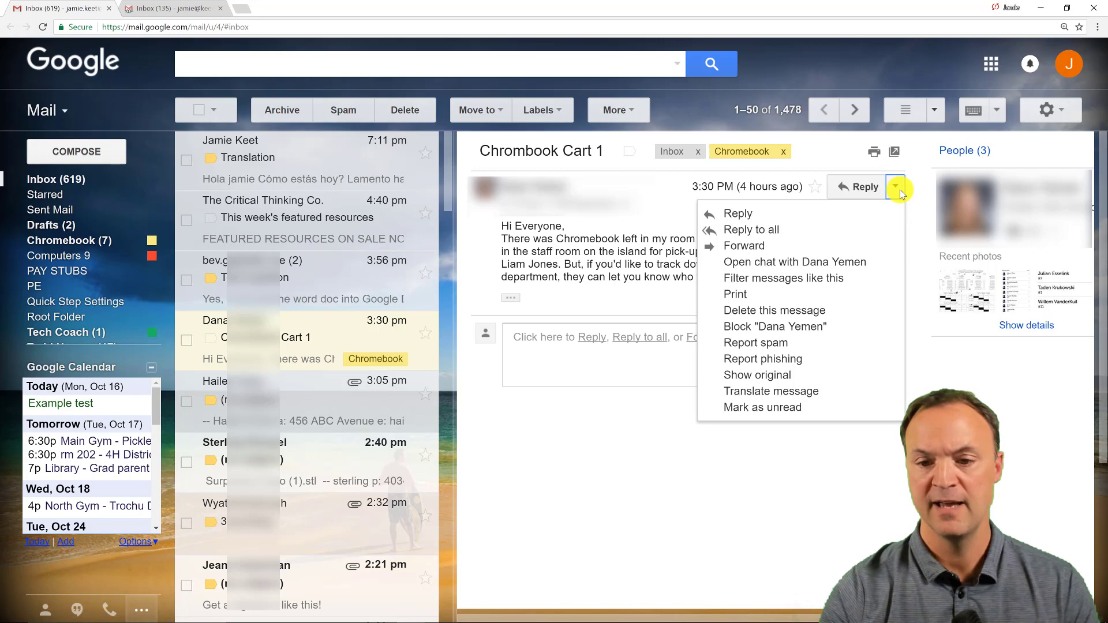
pyautogui.click(804, 398)
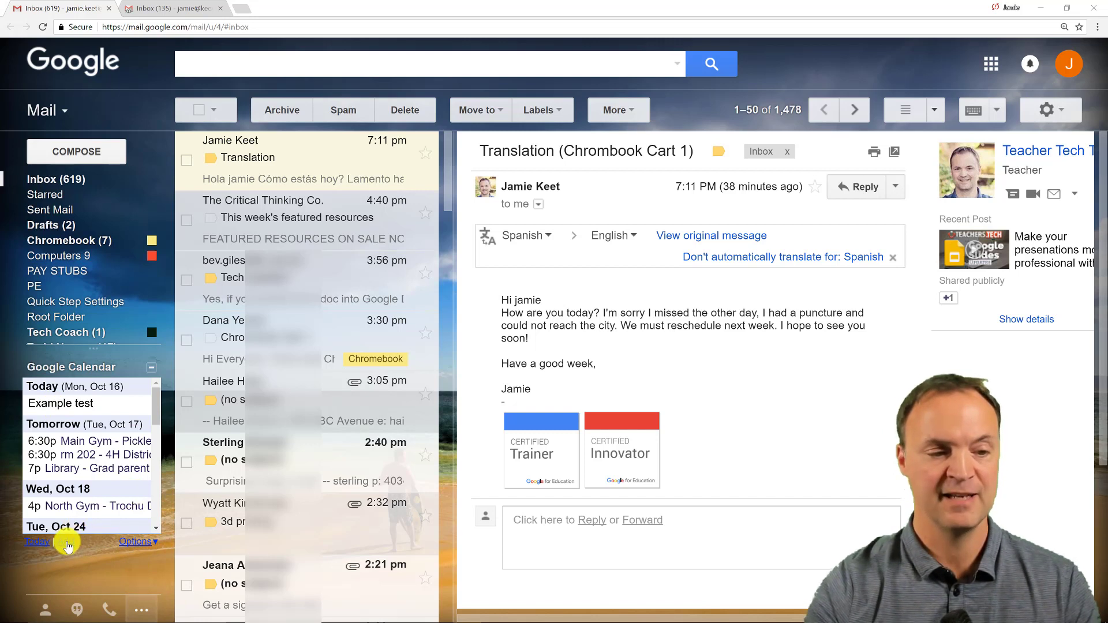
# Step: Browse the experimental Mail Labs features in Gmail settings
pyautogui.click(71, 542)
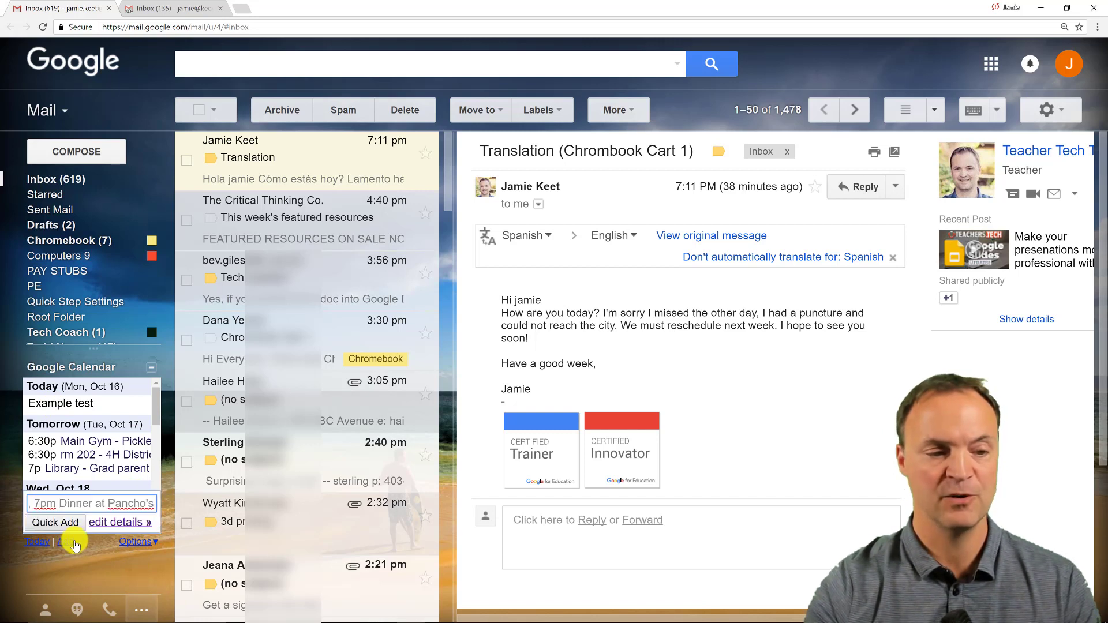
pyautogui.click(95, 564)
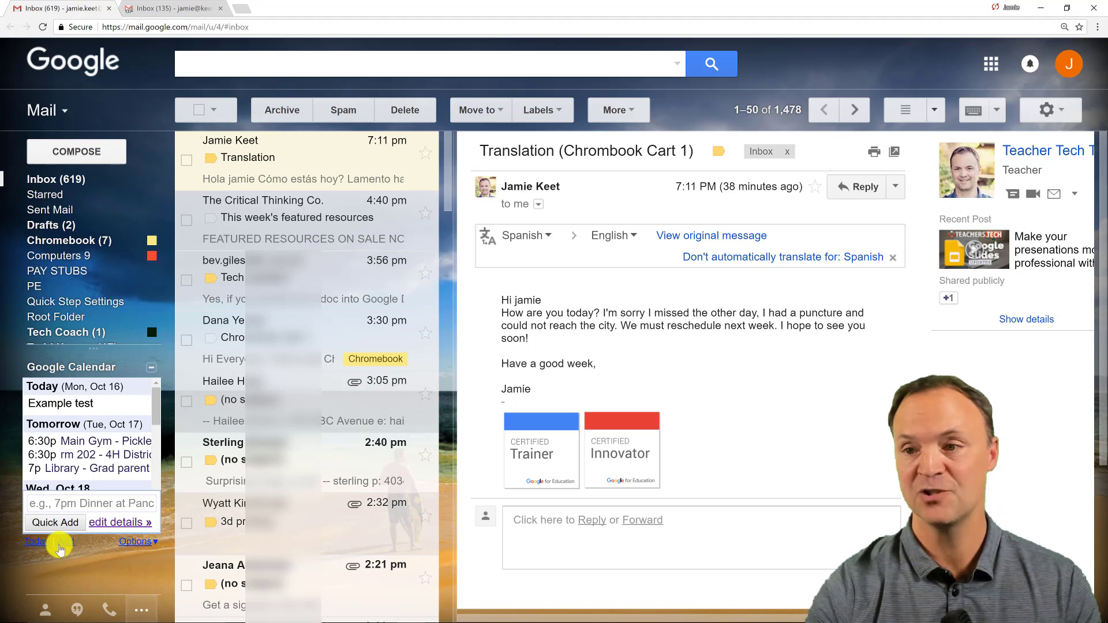
pyautogui.click(1058, 113)
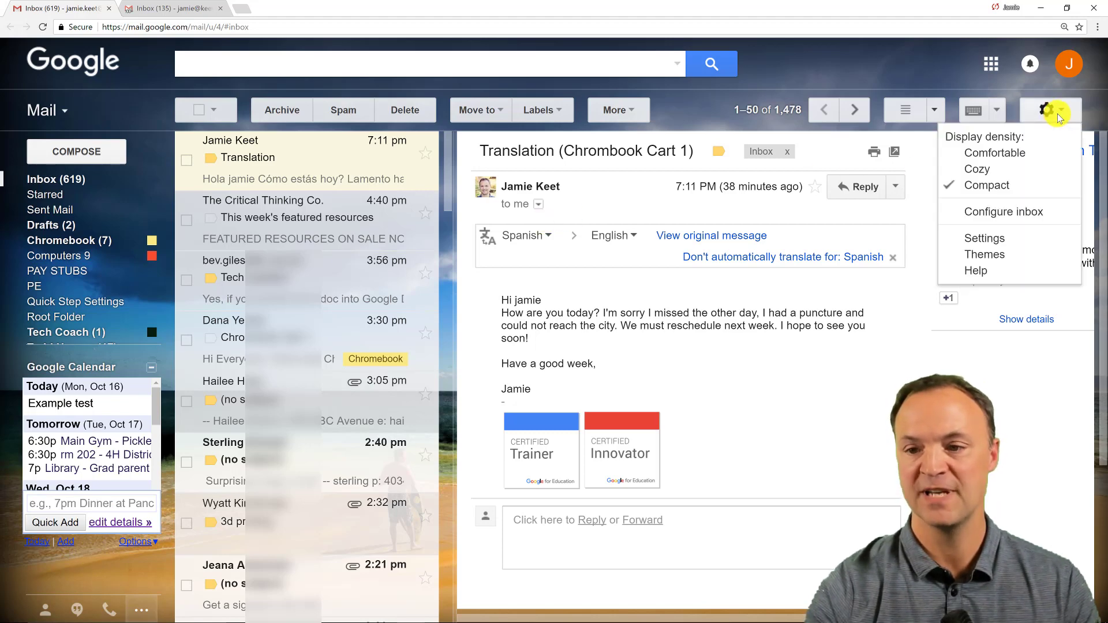
pyautogui.click(1051, 235)
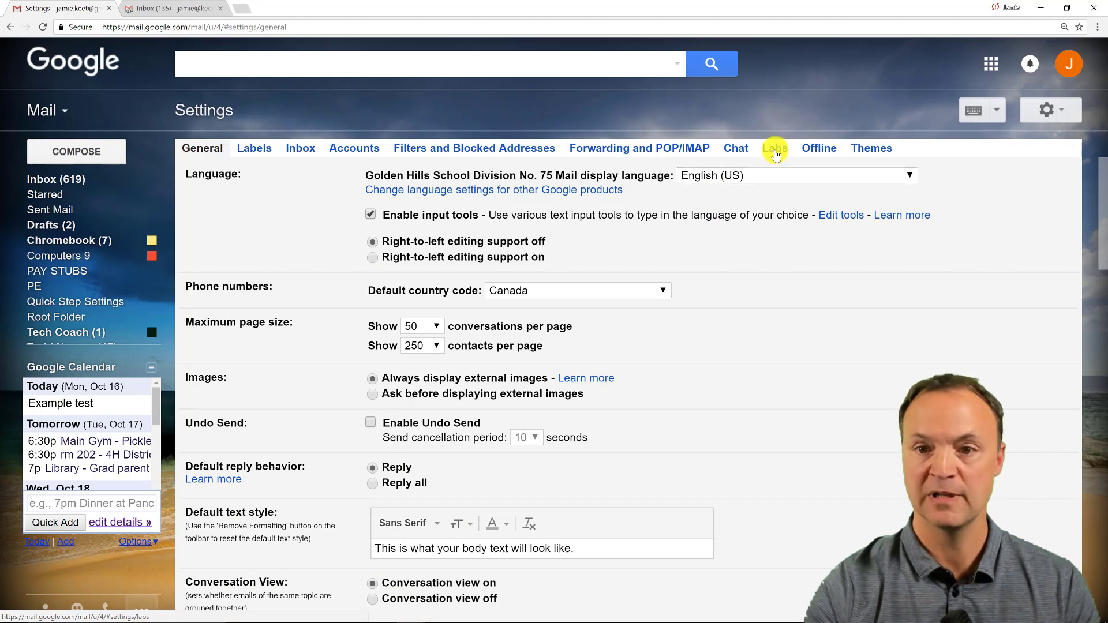
pyautogui.click(775, 151)
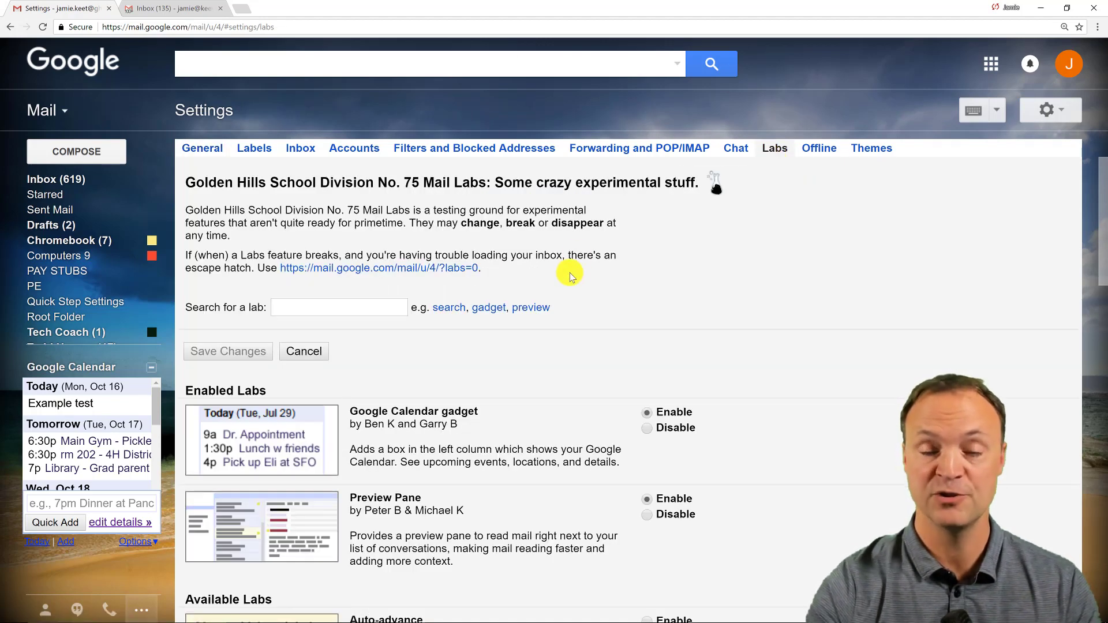
pyautogui.scroll(-1, 500, 362)
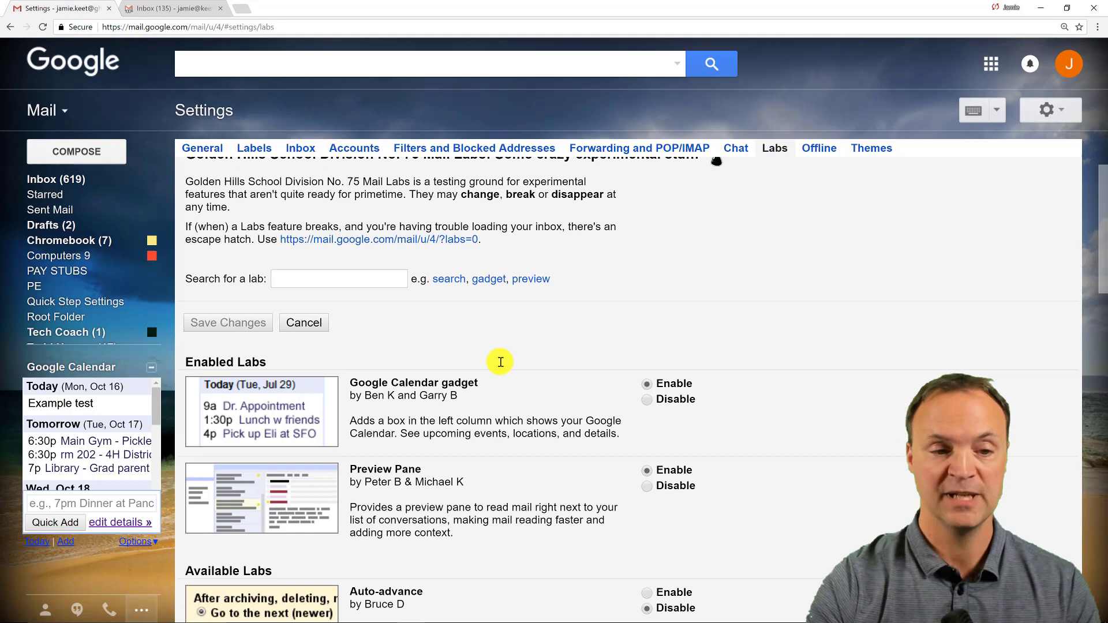
pyautogui.scroll(-3, 500, 362)
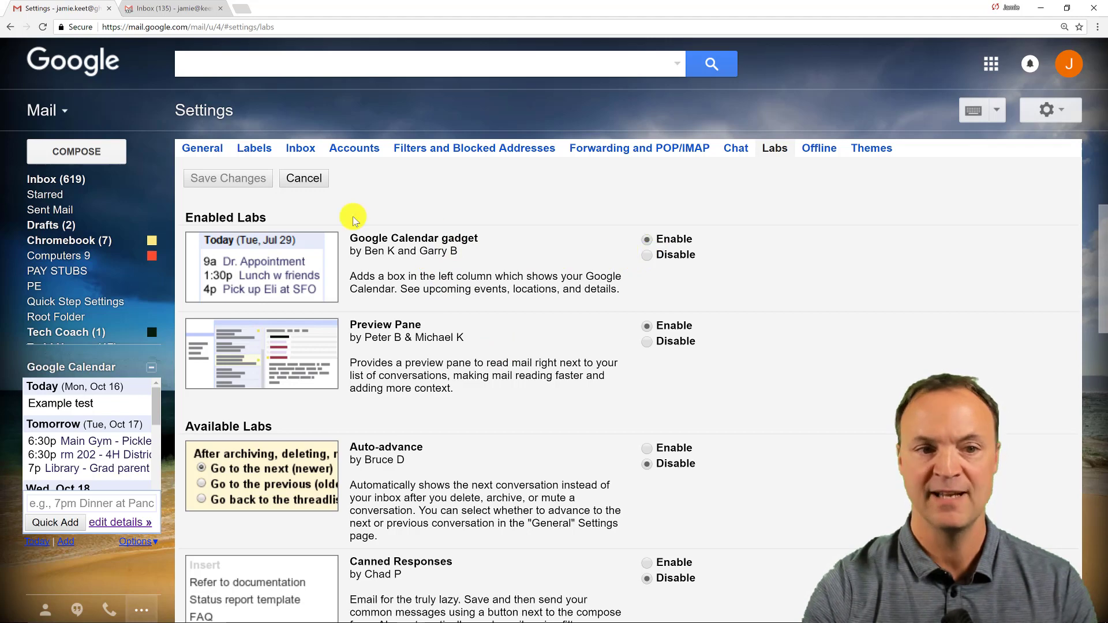
pyautogui.scroll(2, 459, 240)
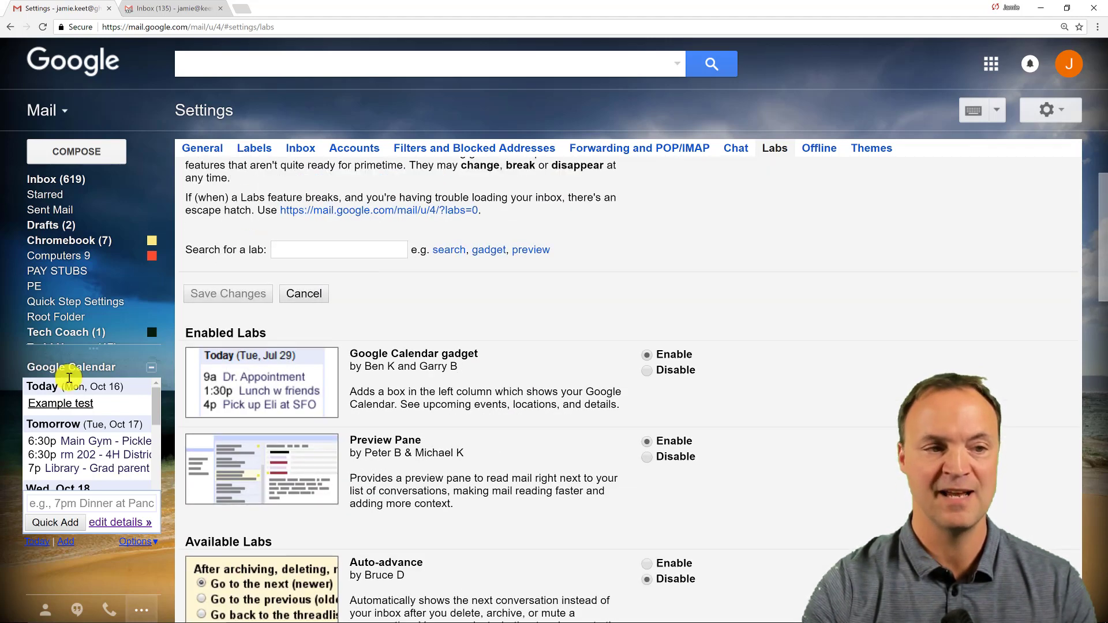
# Step: Return to the inbox and open the Translation email in the reading pane
pyautogui.click(51, 179)
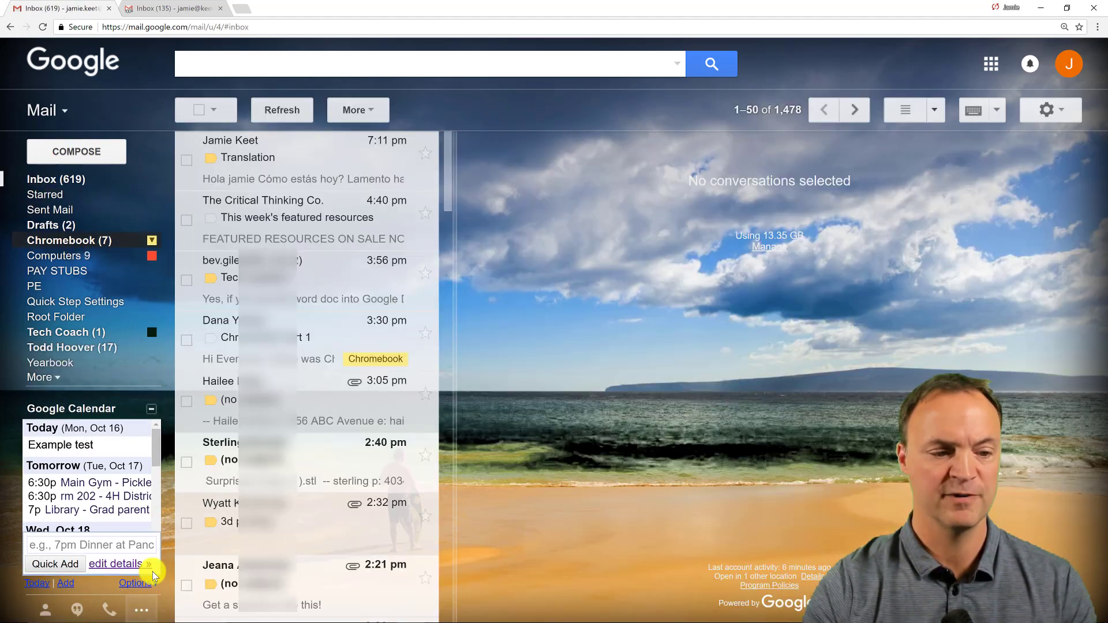
pyautogui.scroll(-1, 144, 600)
pyautogui.click(144, 613)
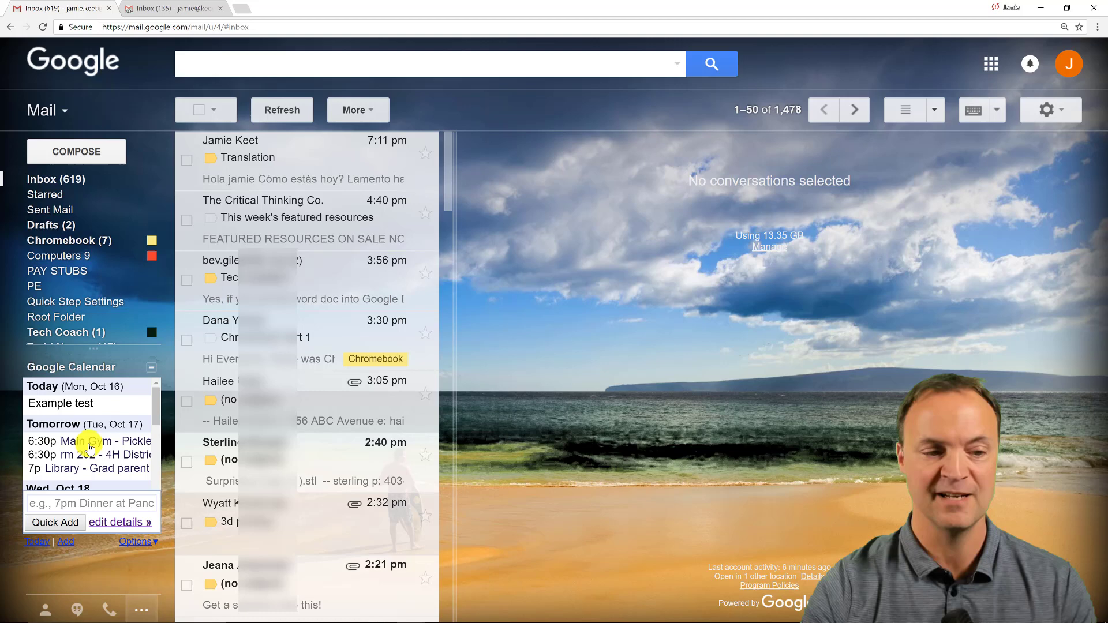
pyautogui.press('o')
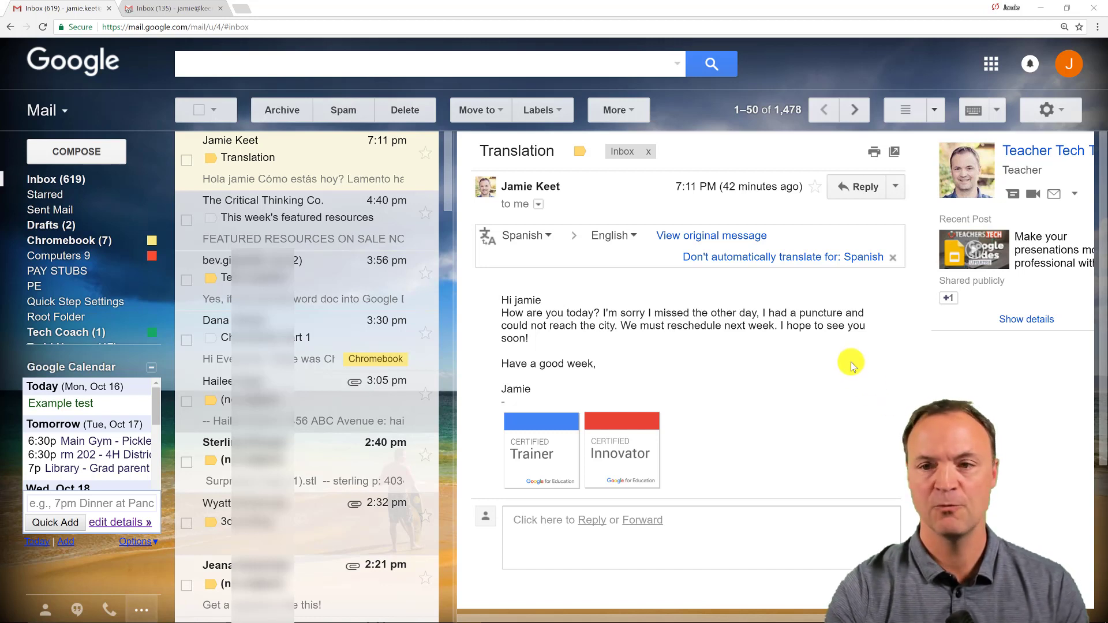
# Step: Set the Inbox type to Priority Inbox, leave section options unchanged, and save changes
pyautogui.click(1065, 112)
pyautogui.click(1018, 210)
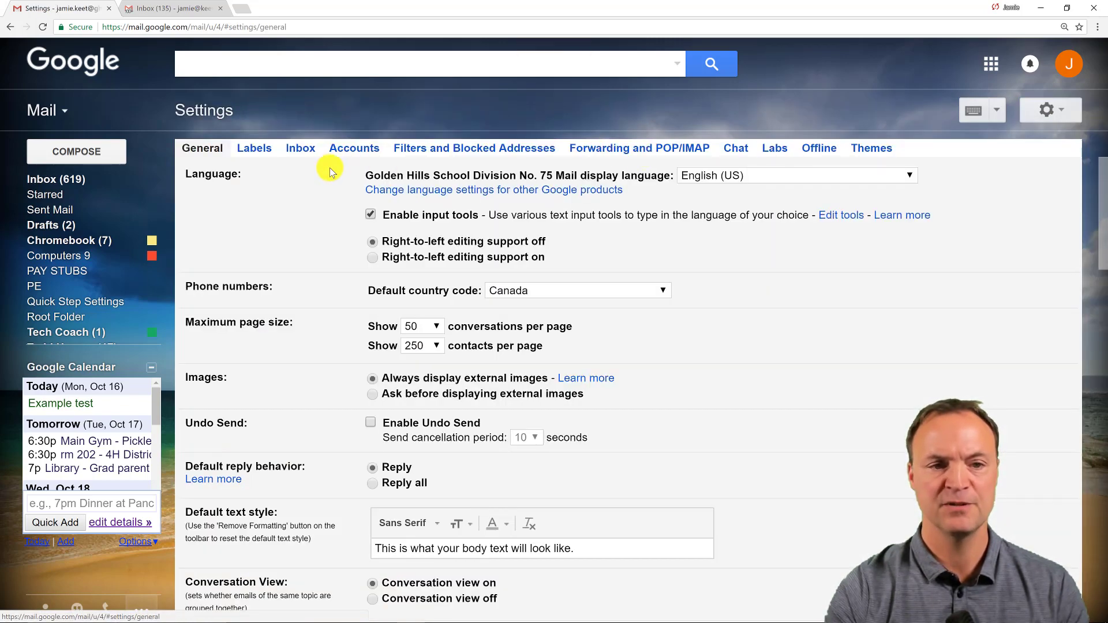
pyautogui.click(301, 150)
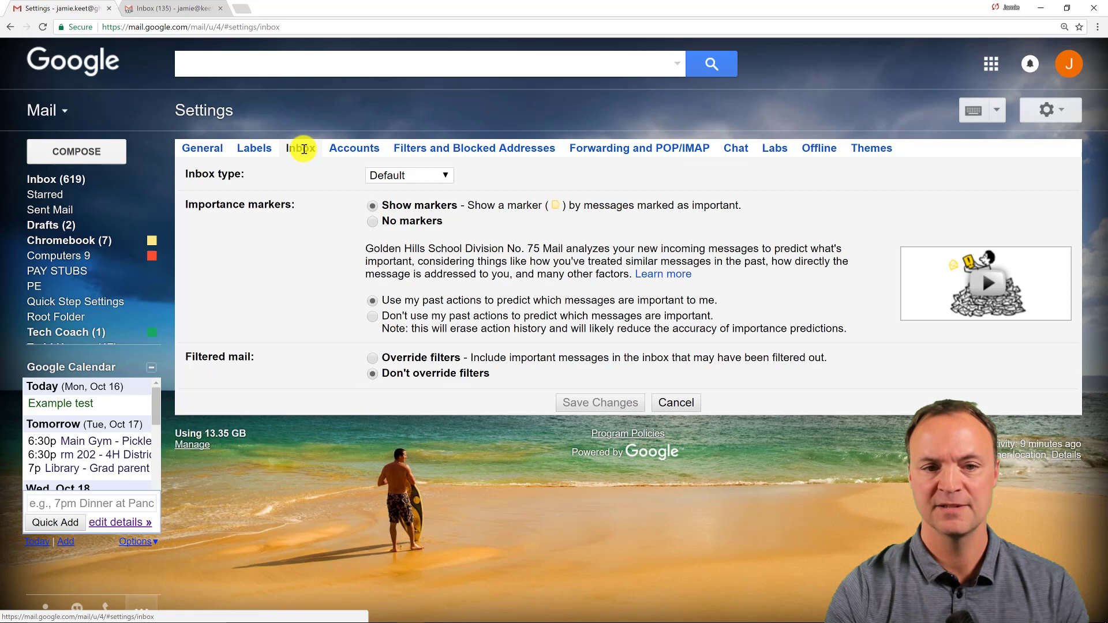
pyautogui.click(429, 180)
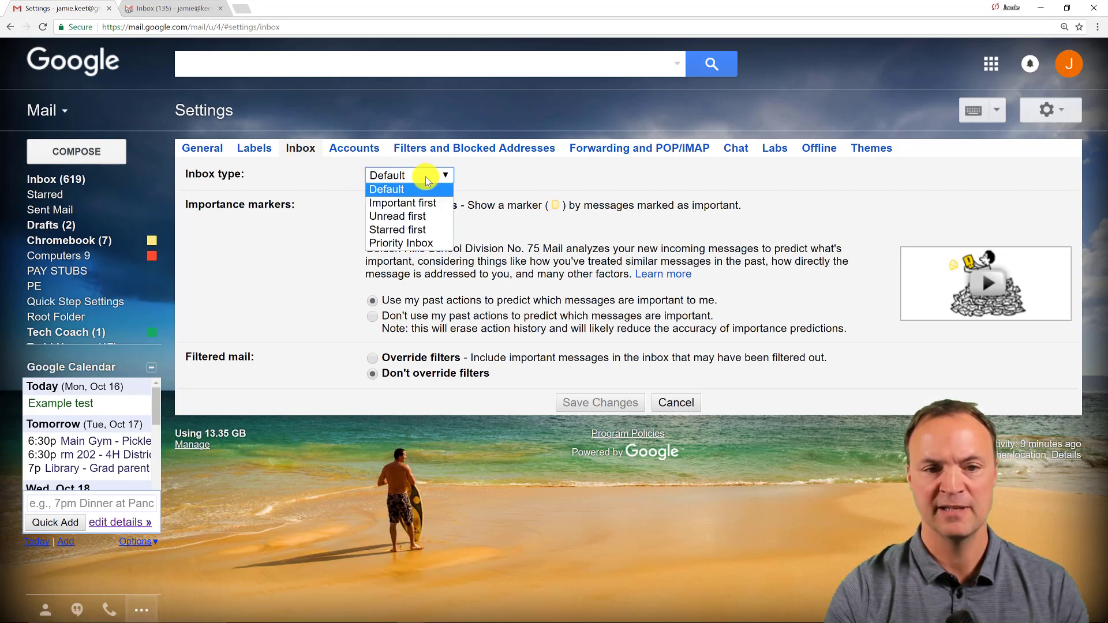
pyautogui.click(428, 247)
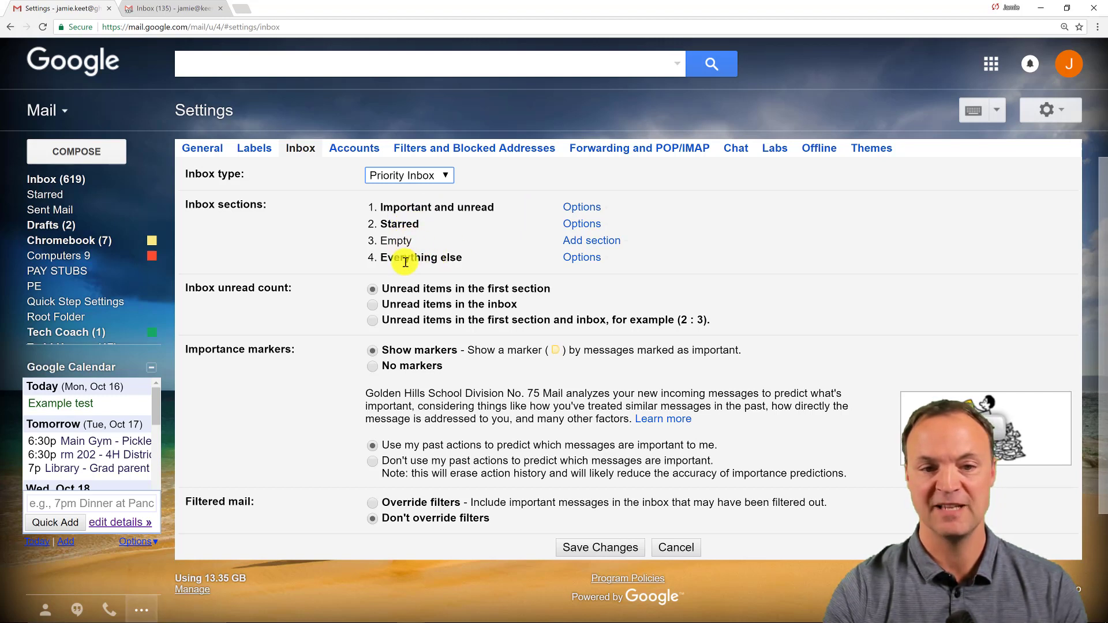
pyautogui.click(586, 214)
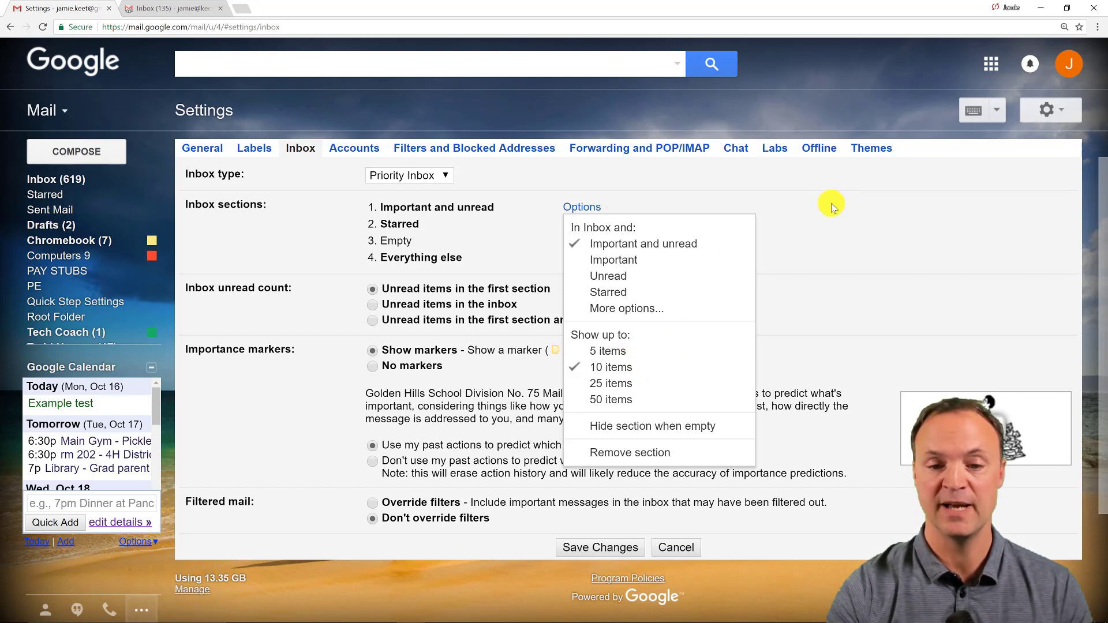
pyautogui.click(829, 227)
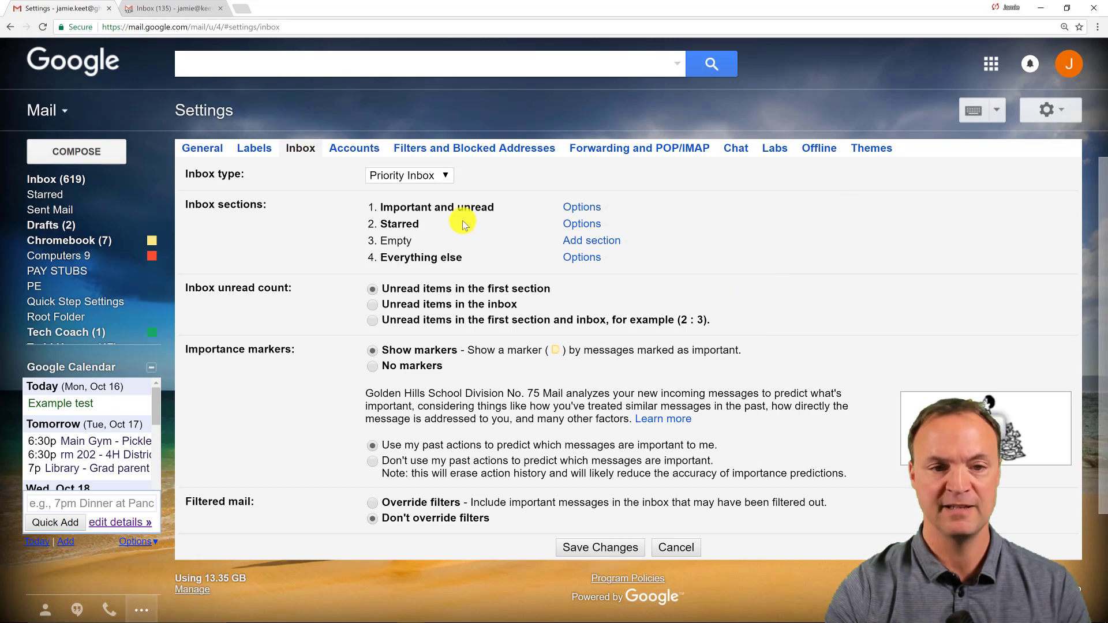
pyautogui.click(617, 548)
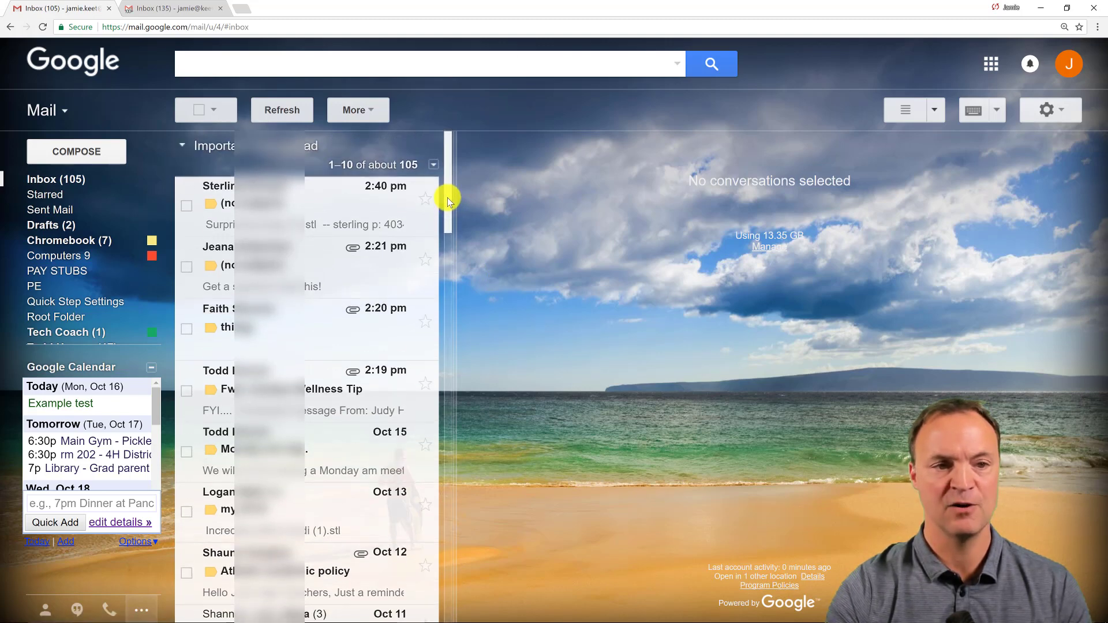
# Step: Scroll through the Priority Inbox sections, then return to the full 1,478-conversation inbox
pyautogui.moveTo(445, 199); pyautogui.dragTo(459, 357)
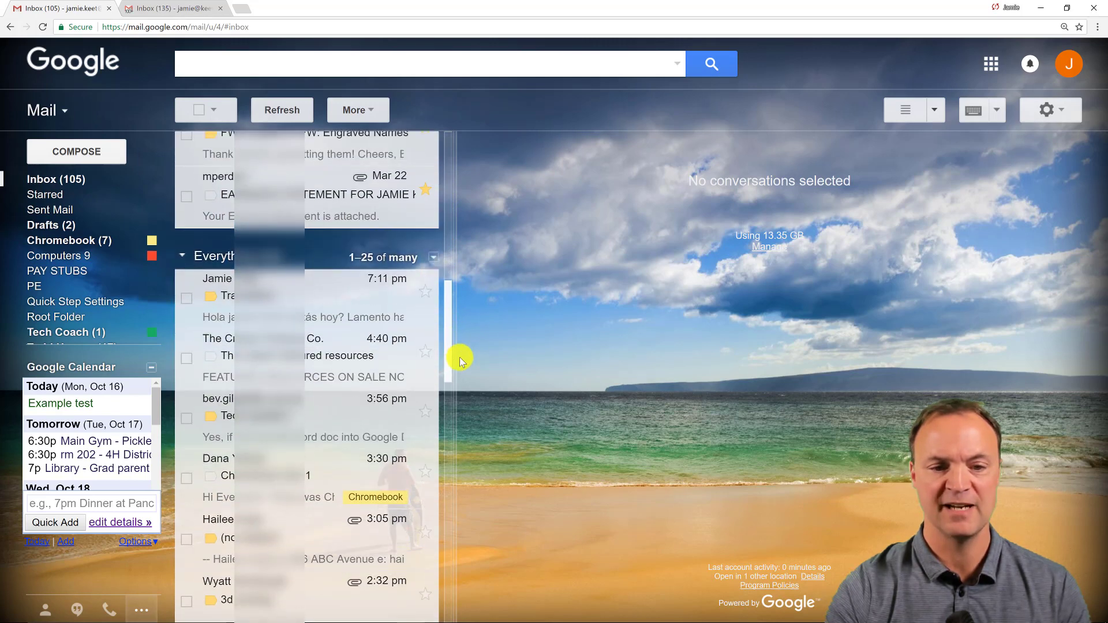
pyautogui.click(46, 183)
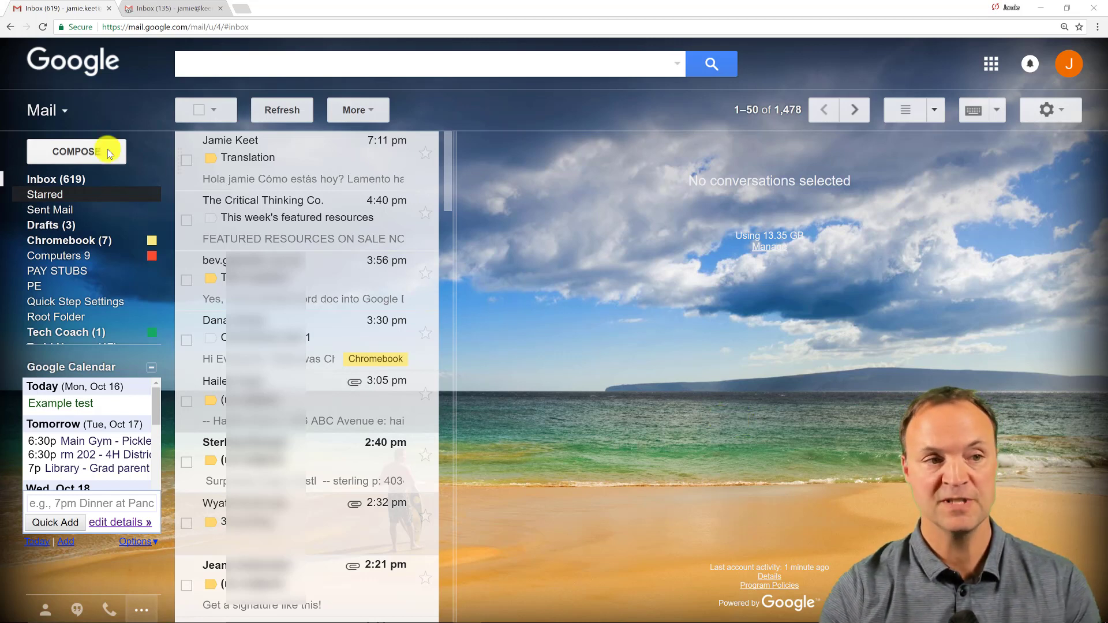
# Step: In Contacts, create a new group named 'Test 1'
pyautogui.click(66, 113)
pyautogui.click(70, 154)
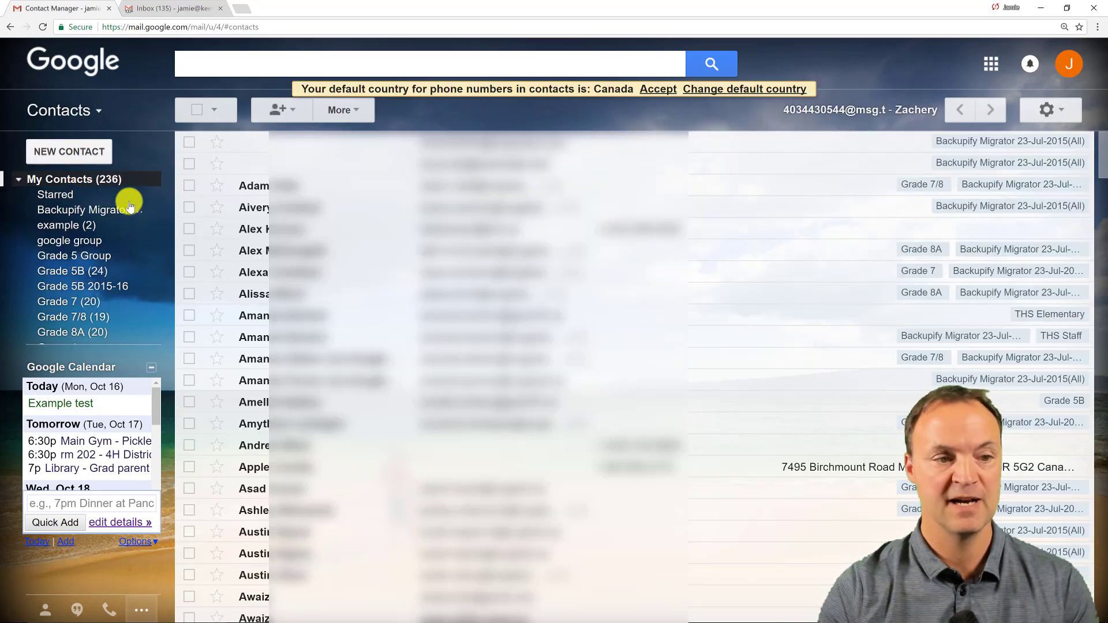
pyautogui.moveTo(116, 324)
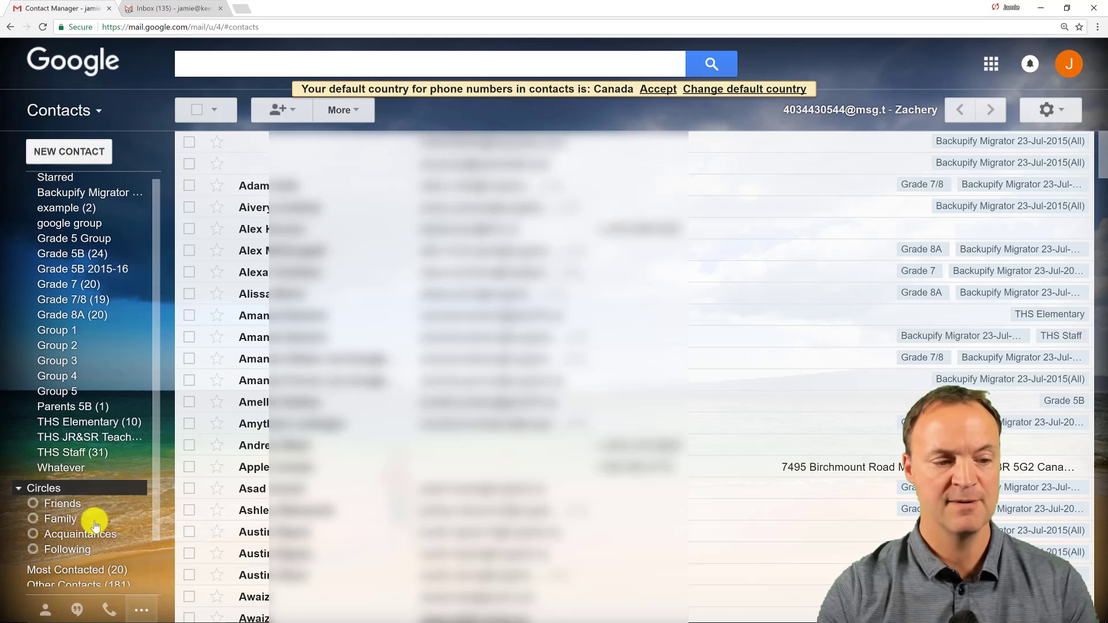
pyautogui.scroll(-2, 87, 519)
pyautogui.click(74, 565)
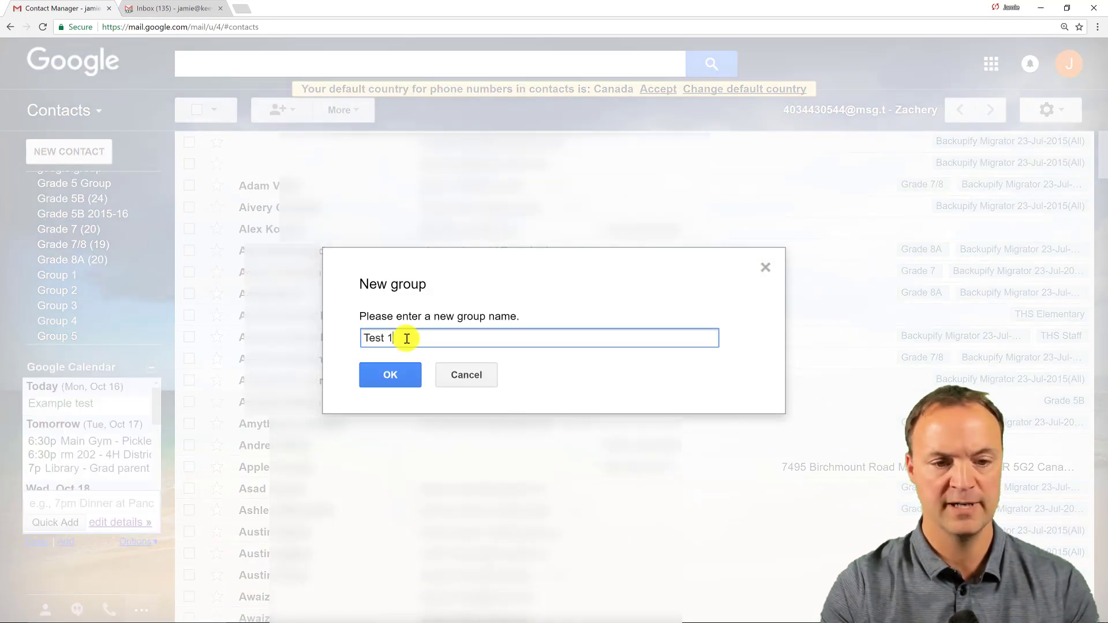
pyautogui.click(404, 383)
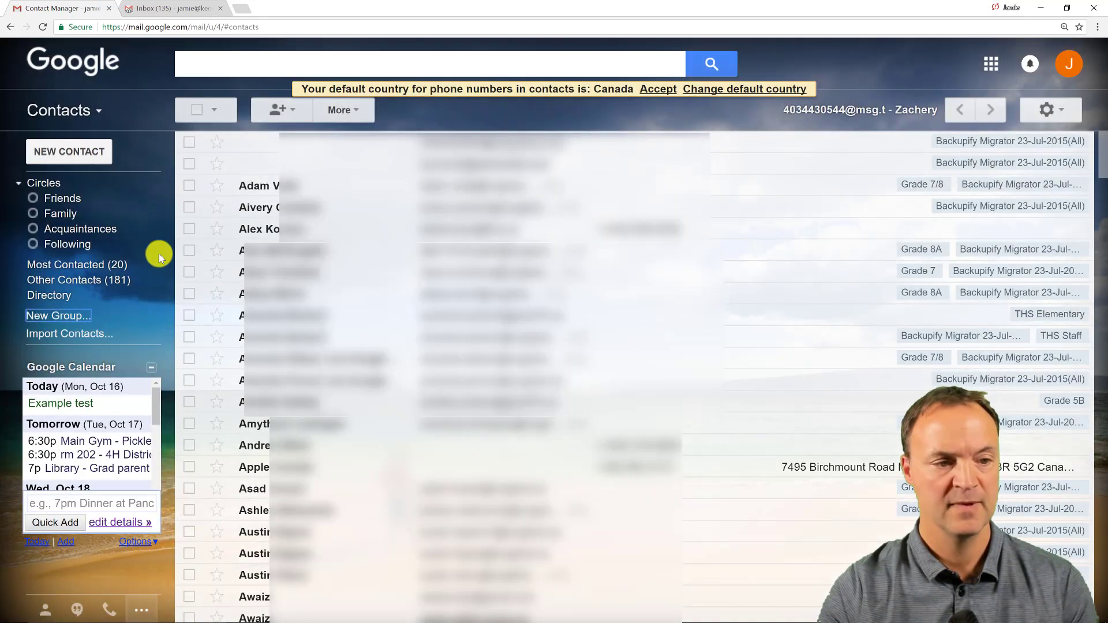
# Step: Search for and add two contacts to the Test 1 group
pyautogui.click(58, 439)
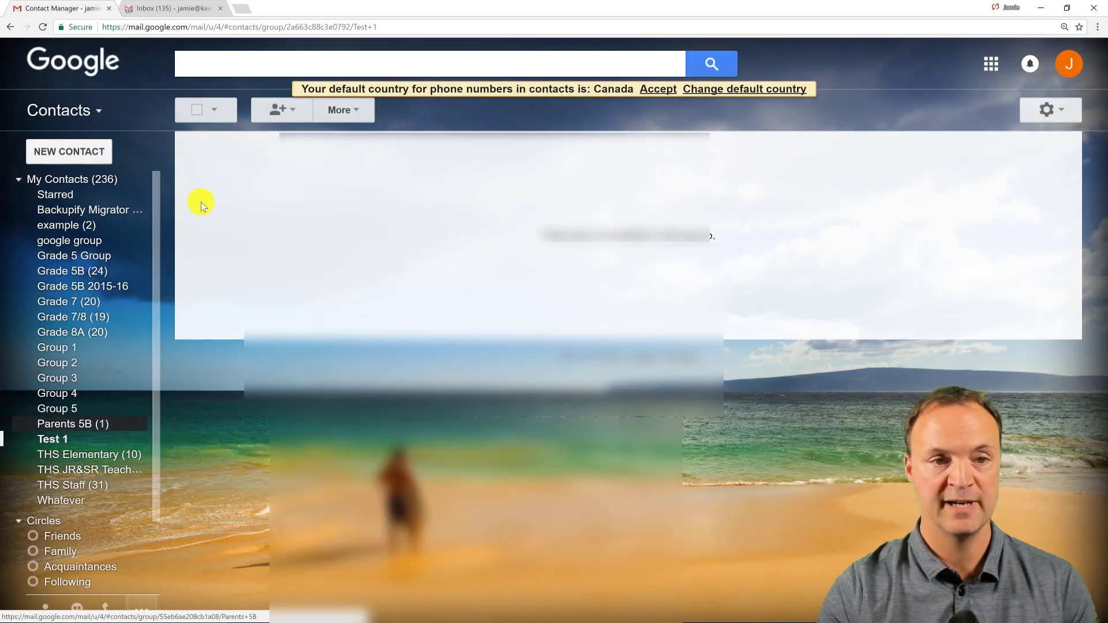
pyautogui.click(290, 110)
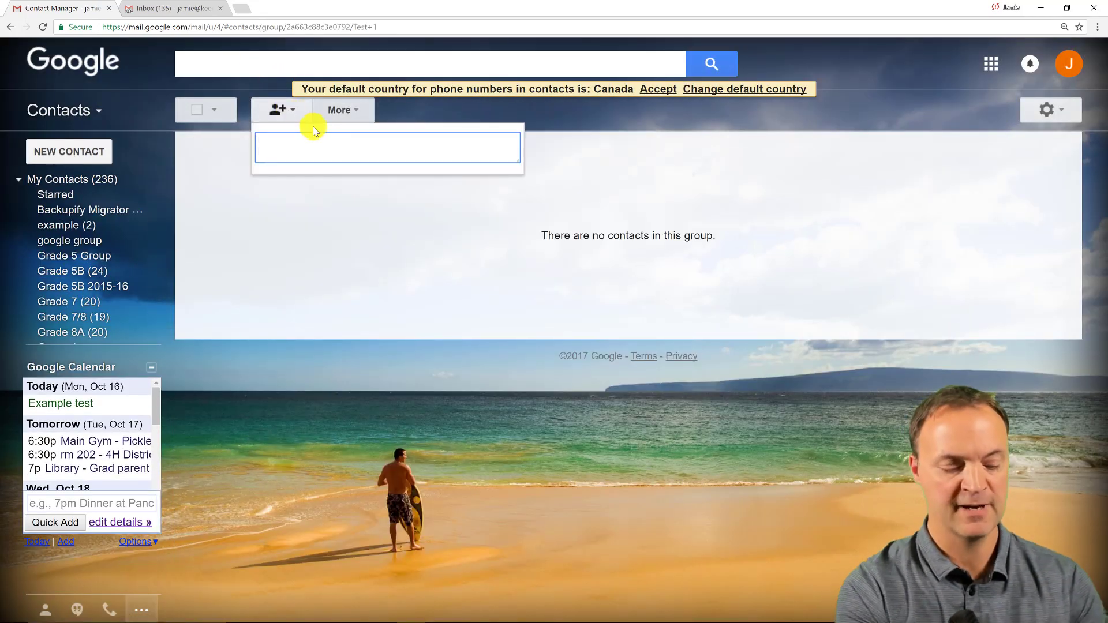
pyautogui.write('taden')
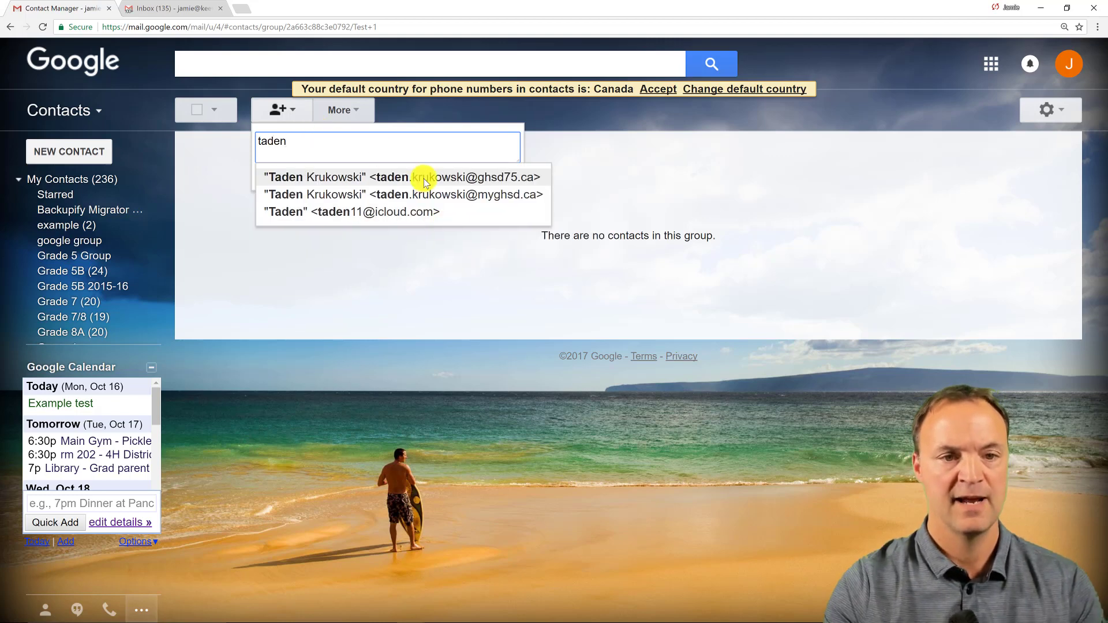
pyautogui.click(424, 179)
pyautogui.write('jame')
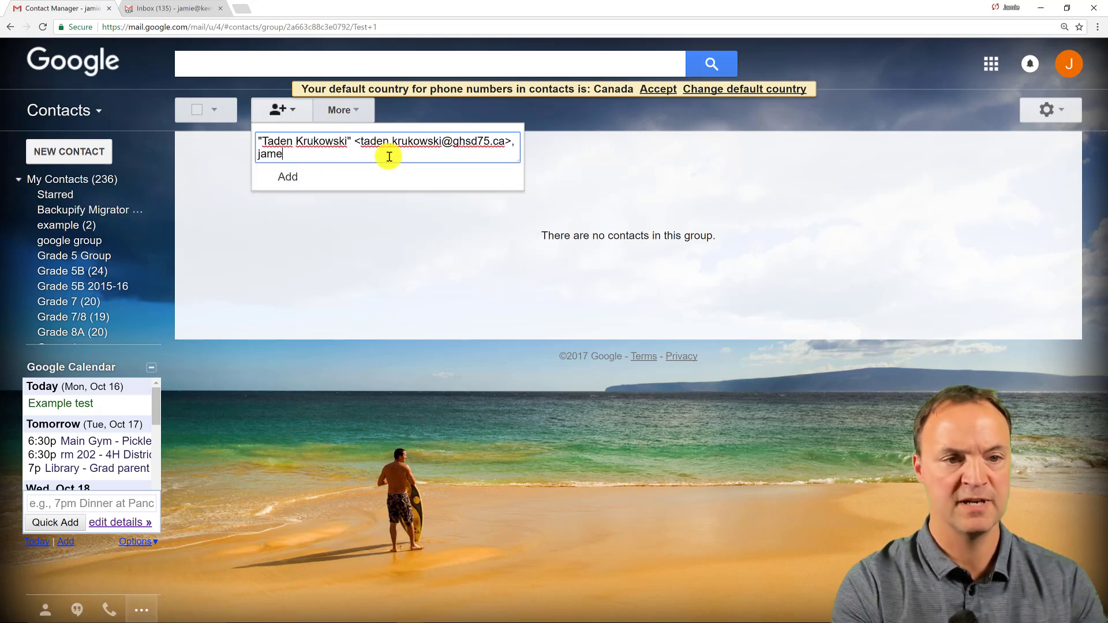
pyautogui.click(394, 180)
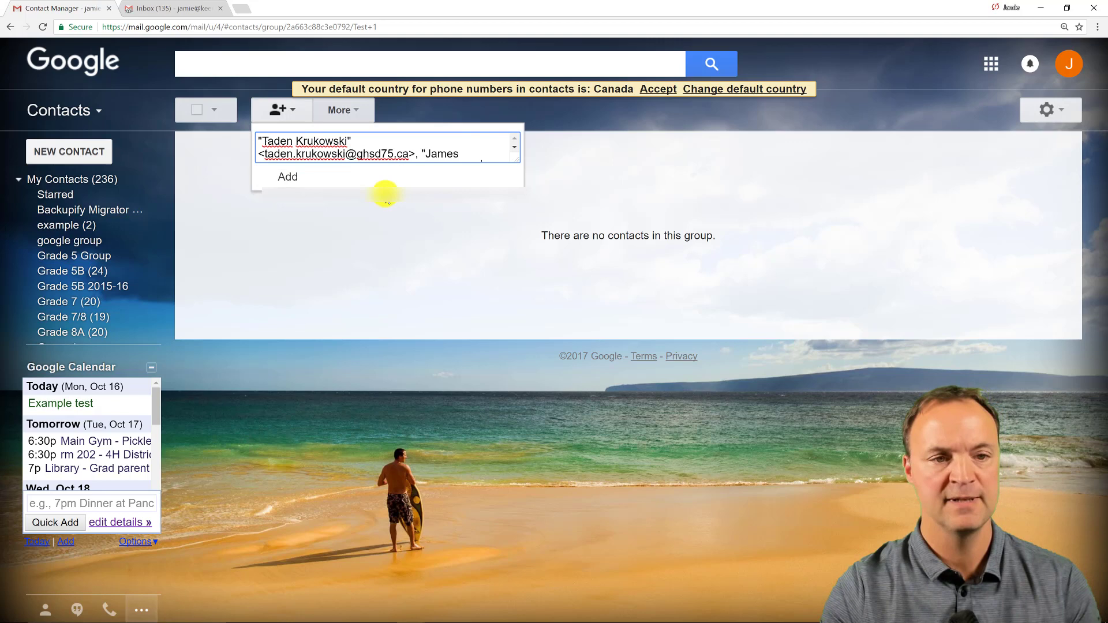
pyautogui.click(297, 181)
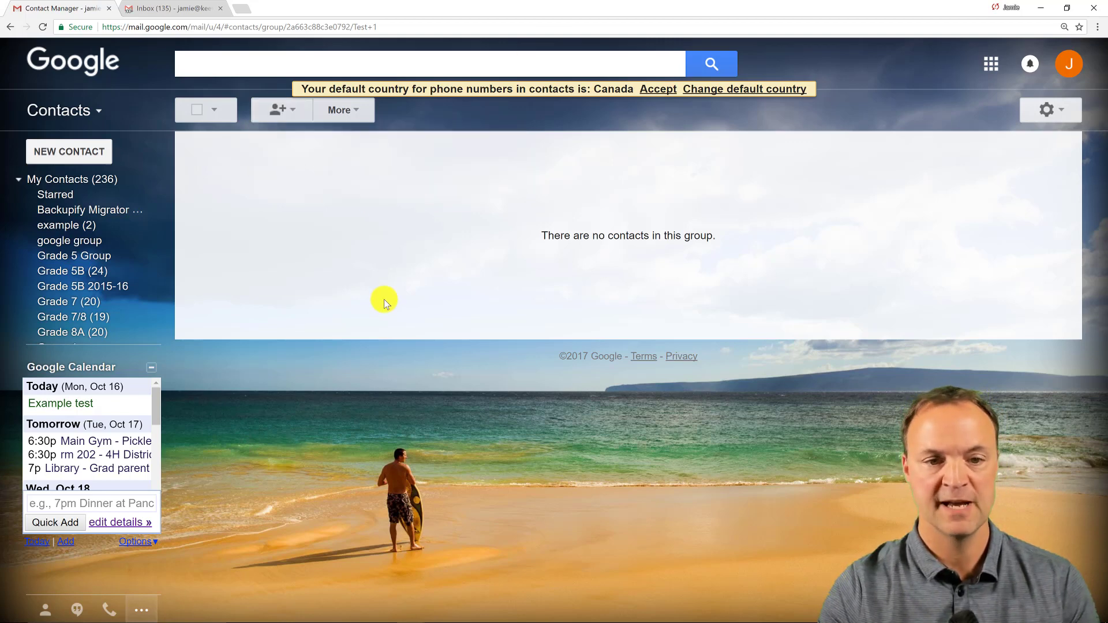
pyautogui.click(71, 98)
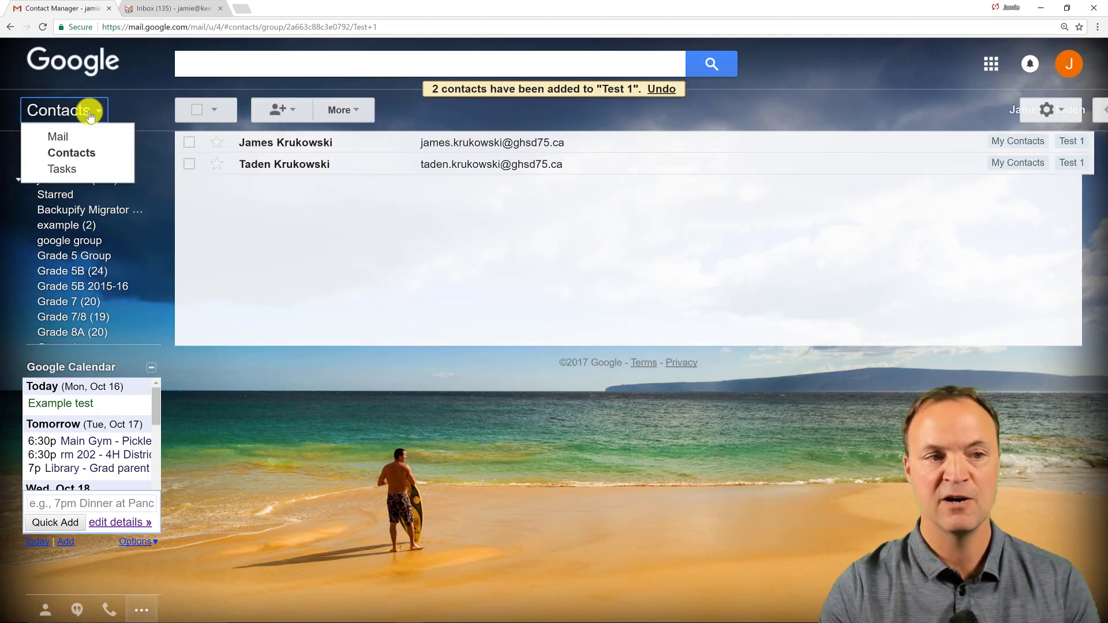
# Step: Compose a new message addressed to the Test 1 group with the subject 'hi'
pyautogui.click(85, 132)
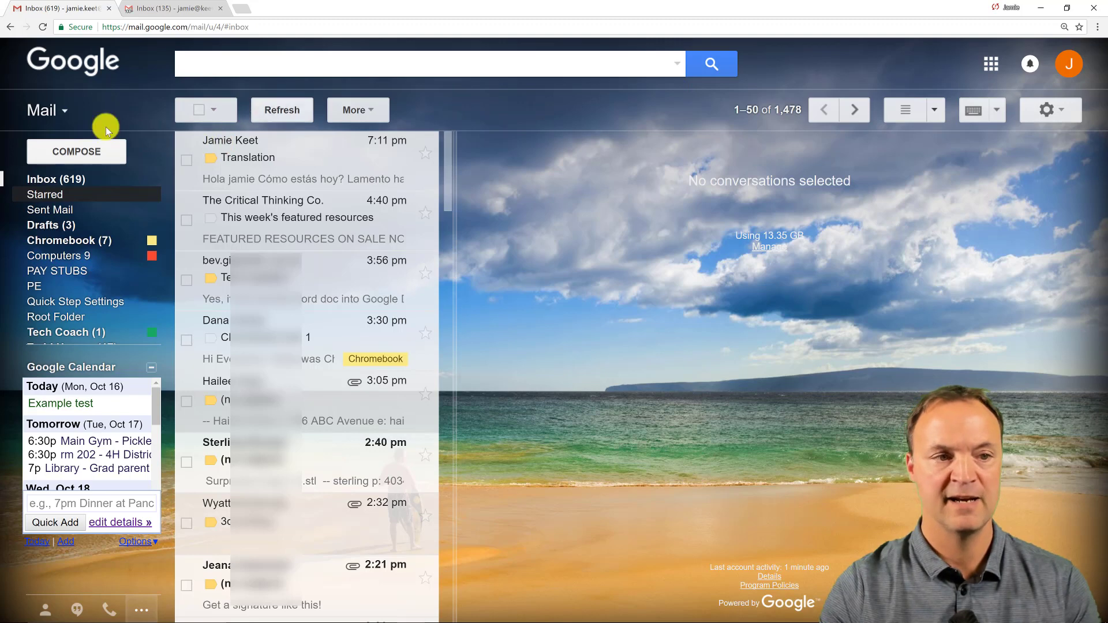
pyautogui.click(87, 151)
pyautogui.write('Test')
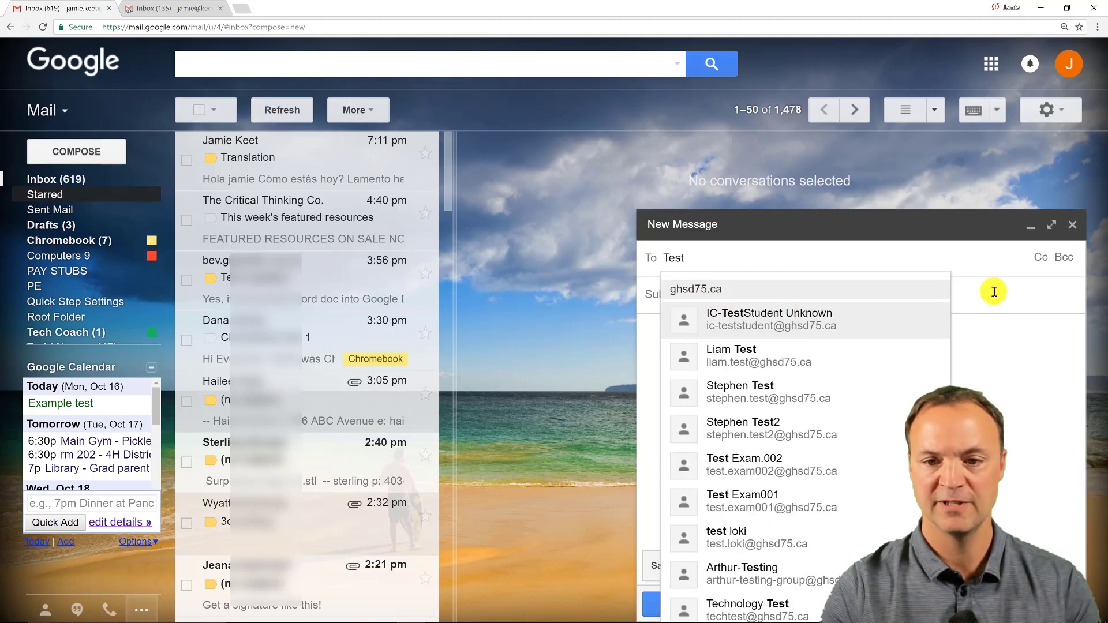
pyautogui.click(742, 282)
pyautogui.click(723, 267)
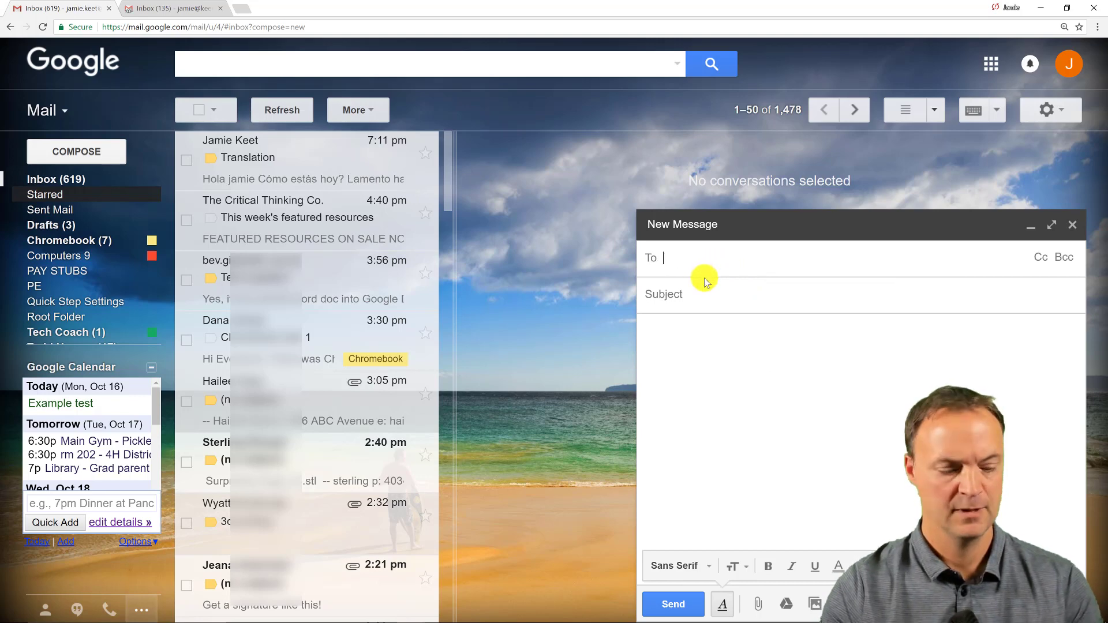
pyautogui.write('Test')
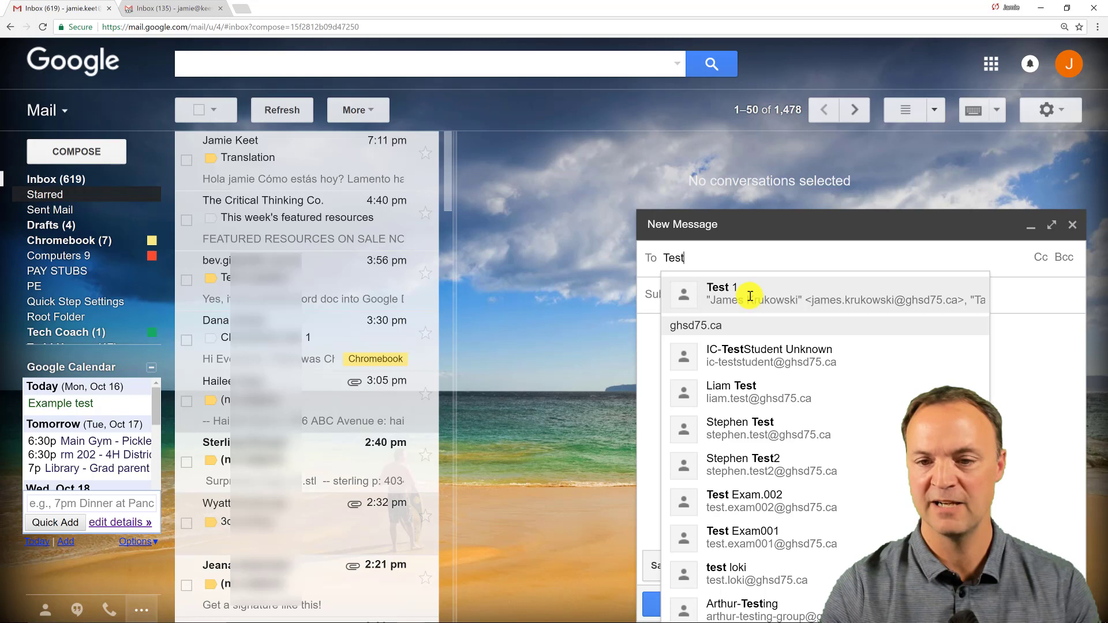
pyautogui.click(749, 296)
pyautogui.click(716, 302)
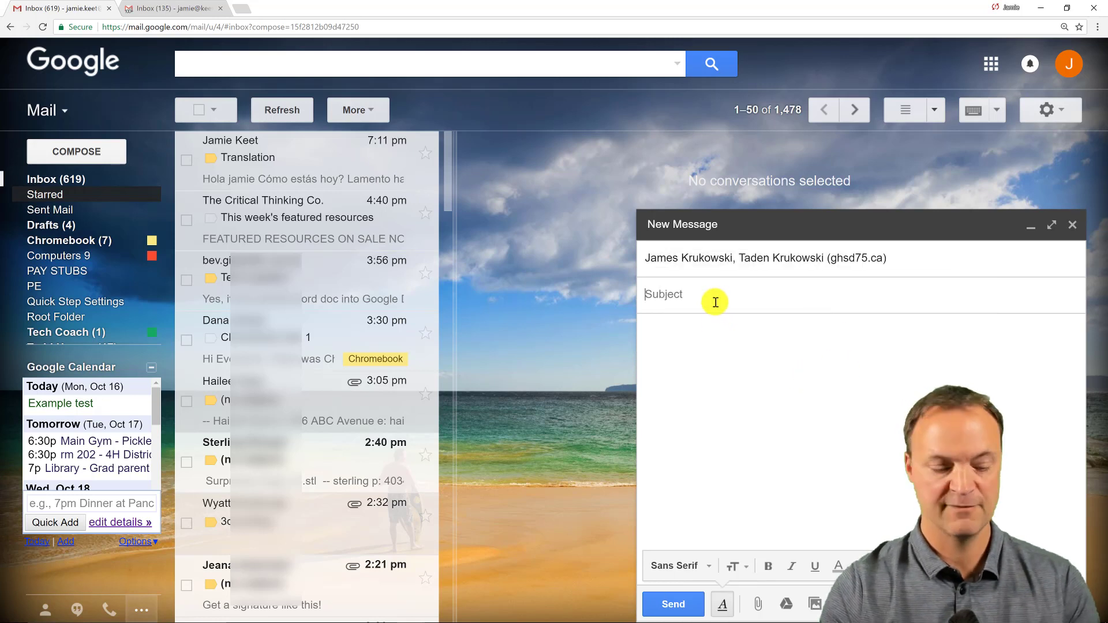
pyautogui.write('hi')
pyautogui.click(802, 371)
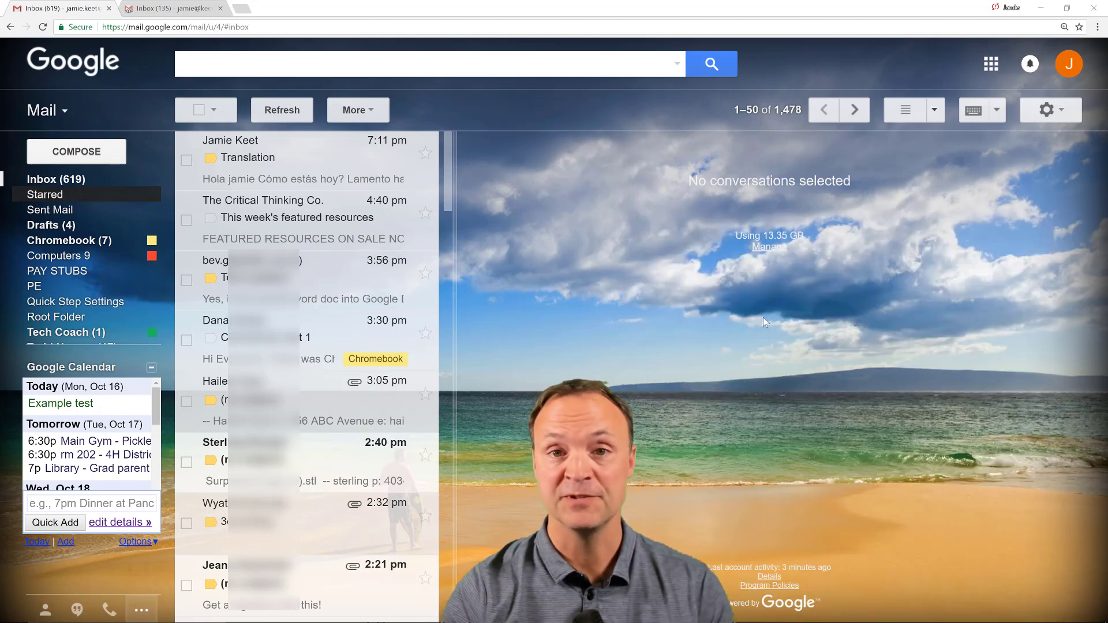
# Step: Add a new task named 'Example' to the Tasks list
pyautogui.click(64, 113)
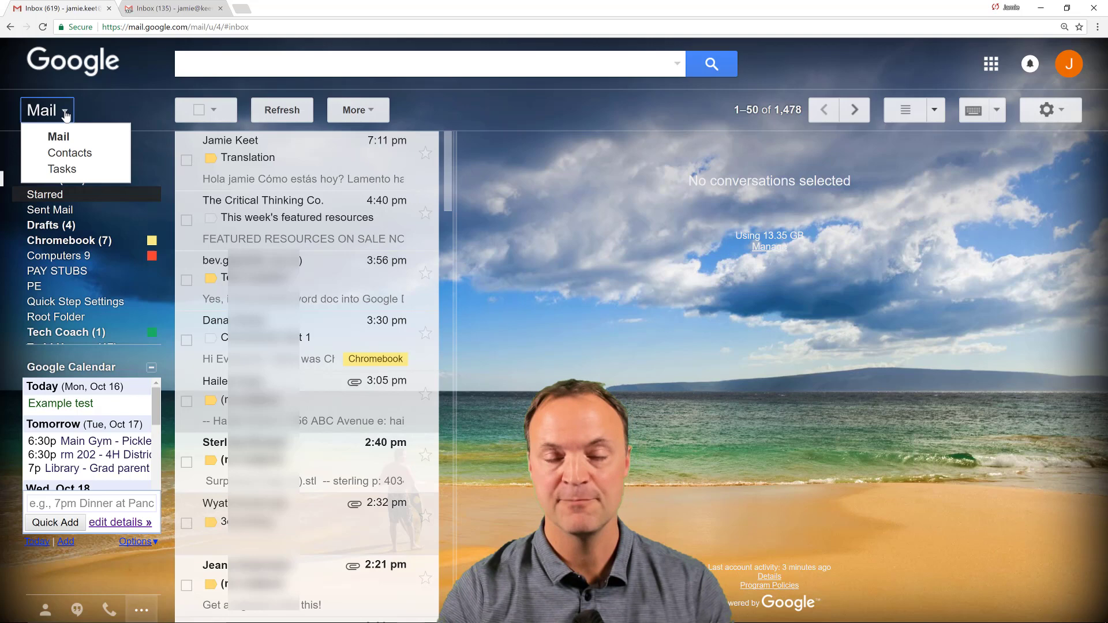
pyautogui.click(61, 169)
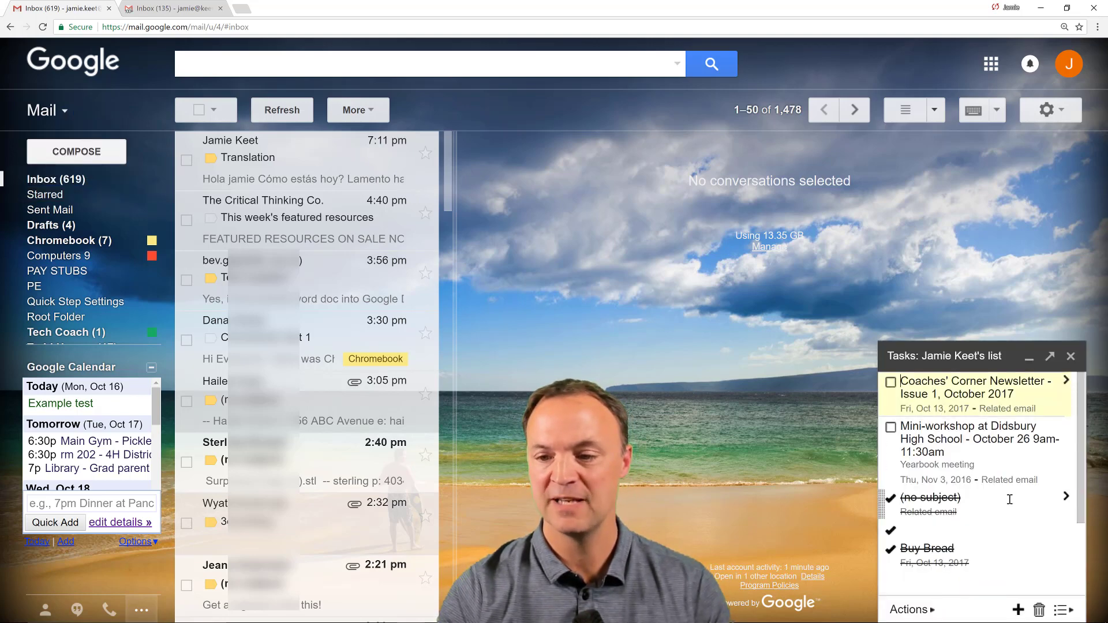
pyautogui.click(1019, 610)
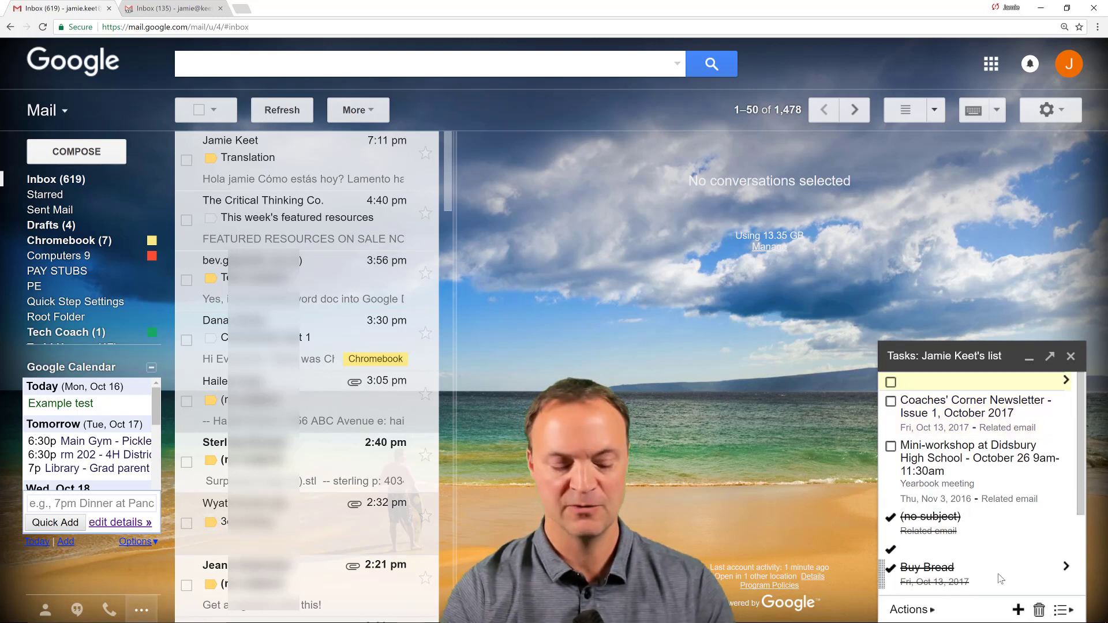
pyautogui.write('Exampol')
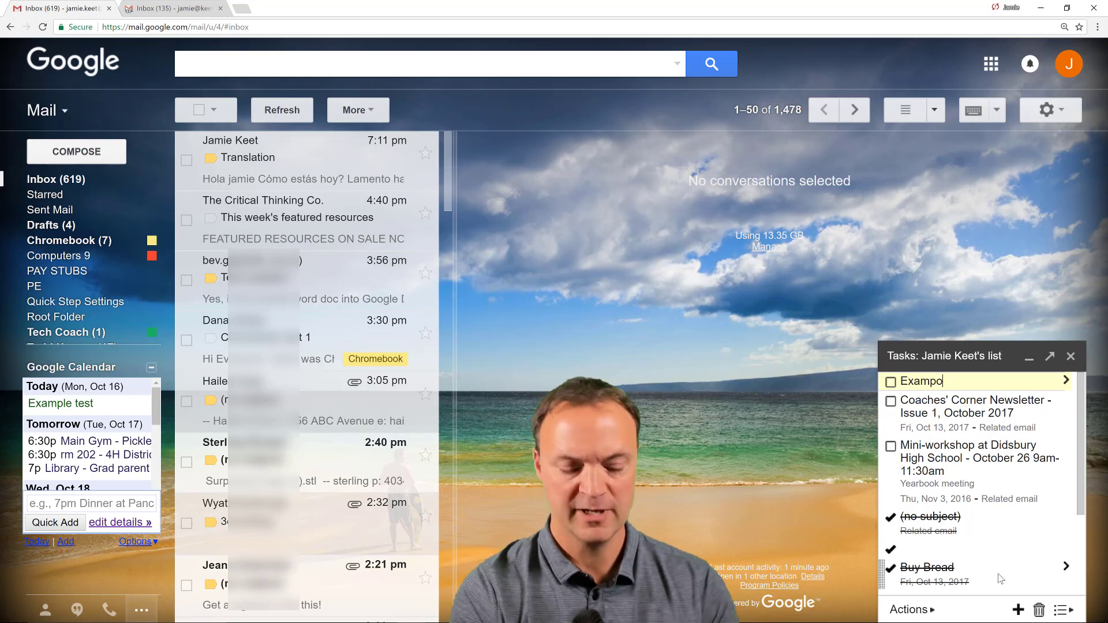
pyautogui.press('BackSpace')
pyautogui.press('BackSpace')
pyautogui.write('le')
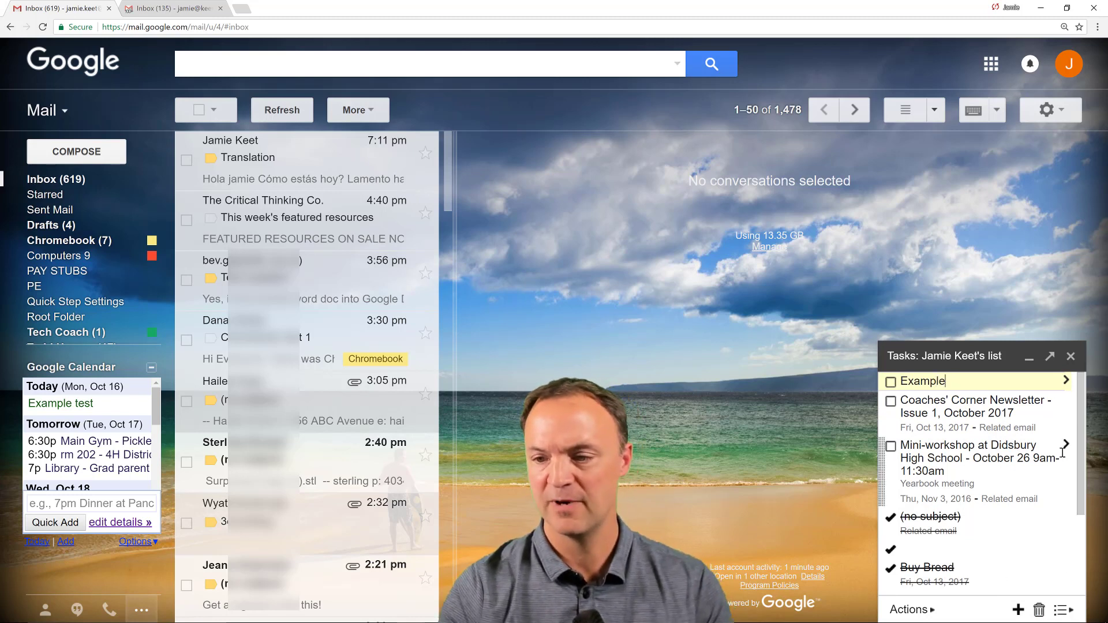
# Step: Mark the Example task complete, then reopen the Translation email
pyautogui.click(1066, 382)
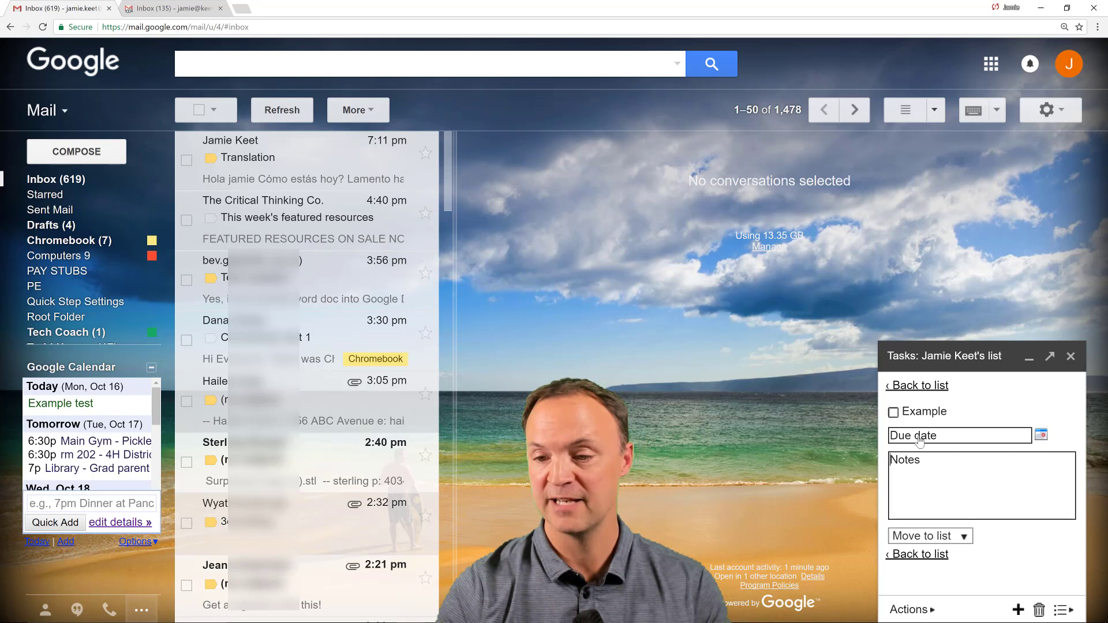
pyautogui.click(894, 413)
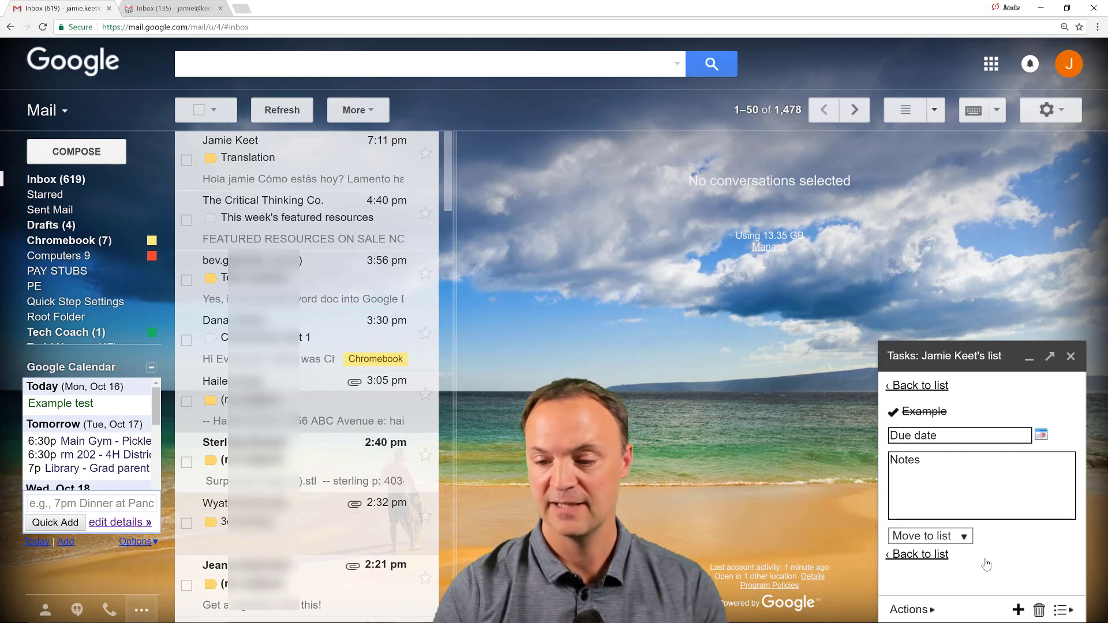
pyautogui.click(926, 555)
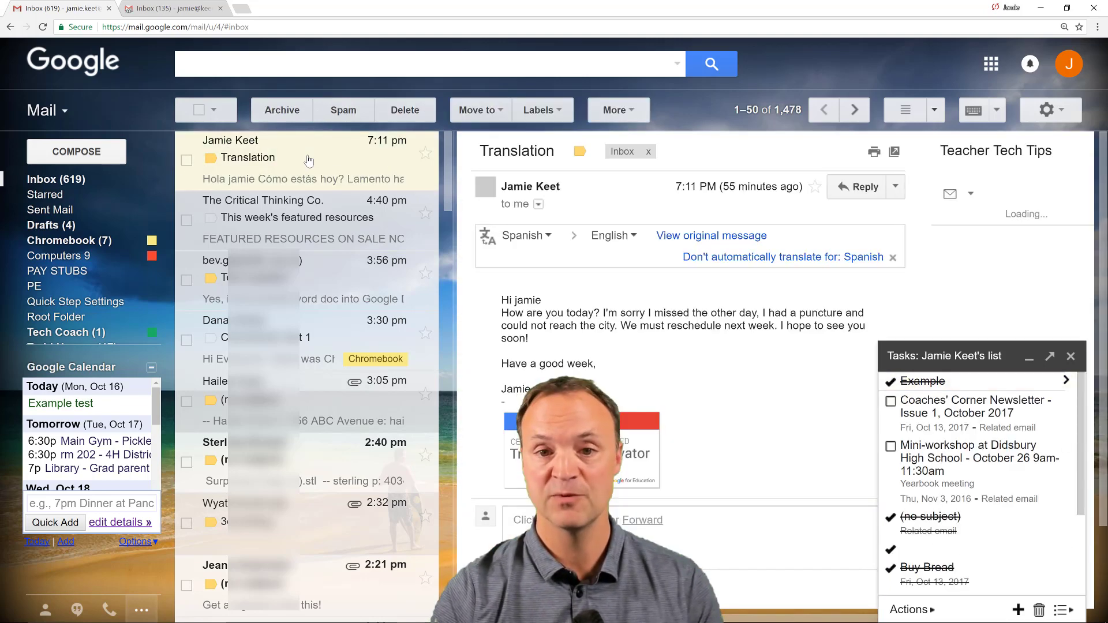
pyautogui.click(309, 161)
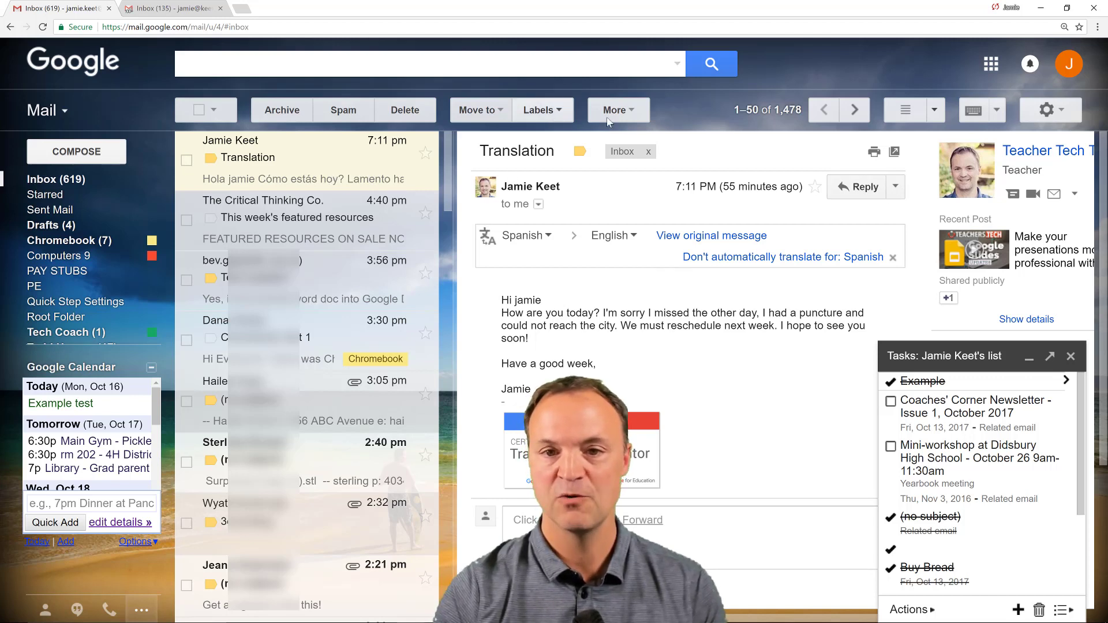
# Step: Add the Translation email to Tasks via More and view the new task's details
pyautogui.click(634, 112)
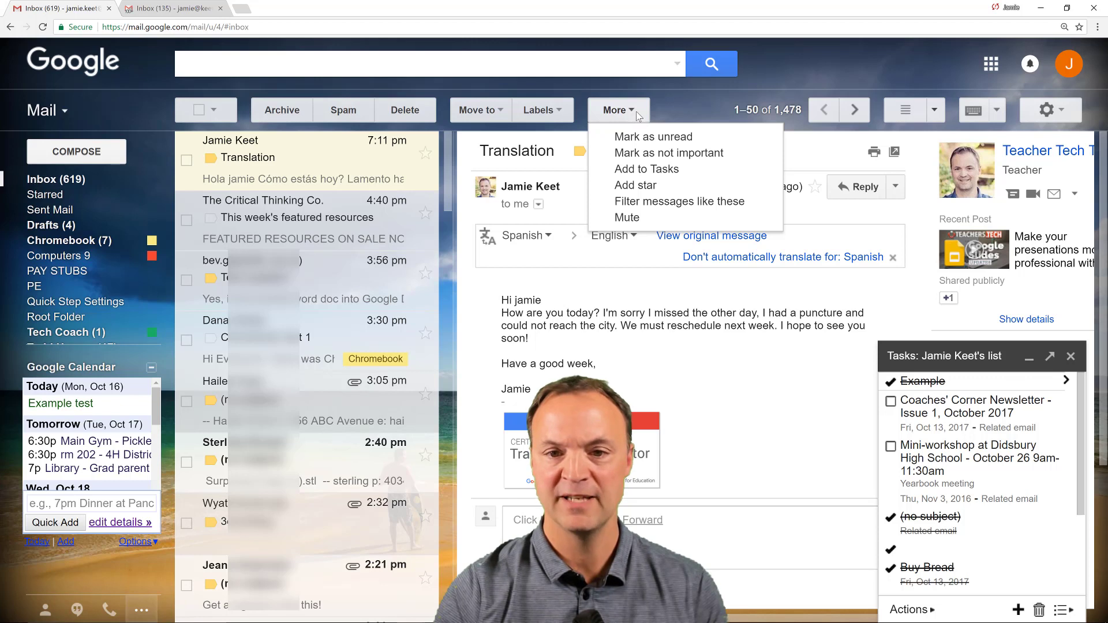
pyautogui.click(646, 169)
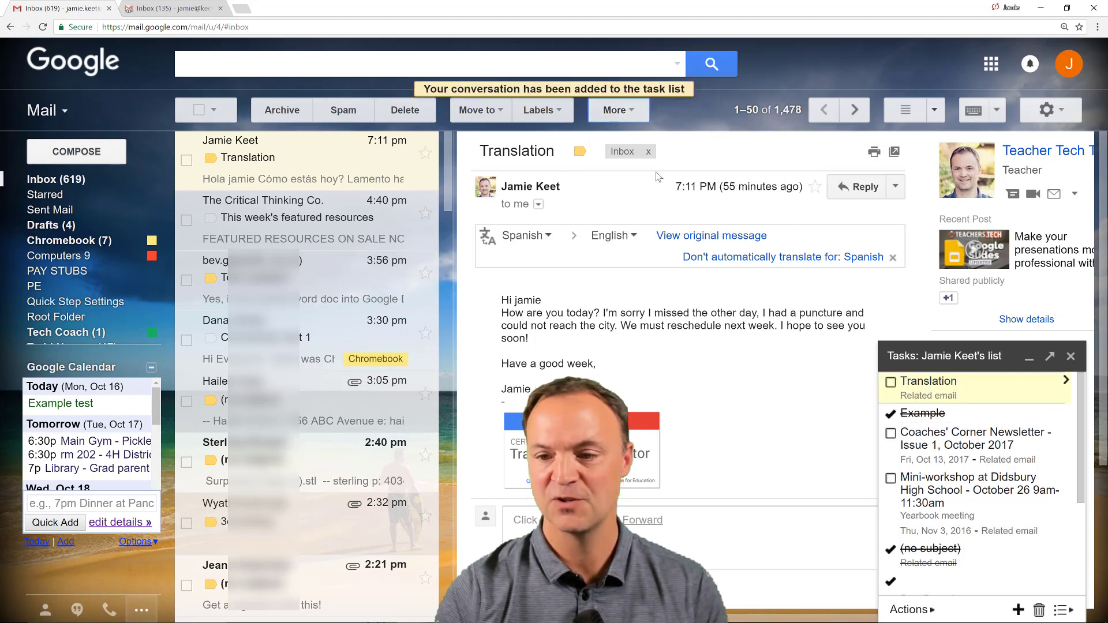
pyautogui.click(1066, 381)
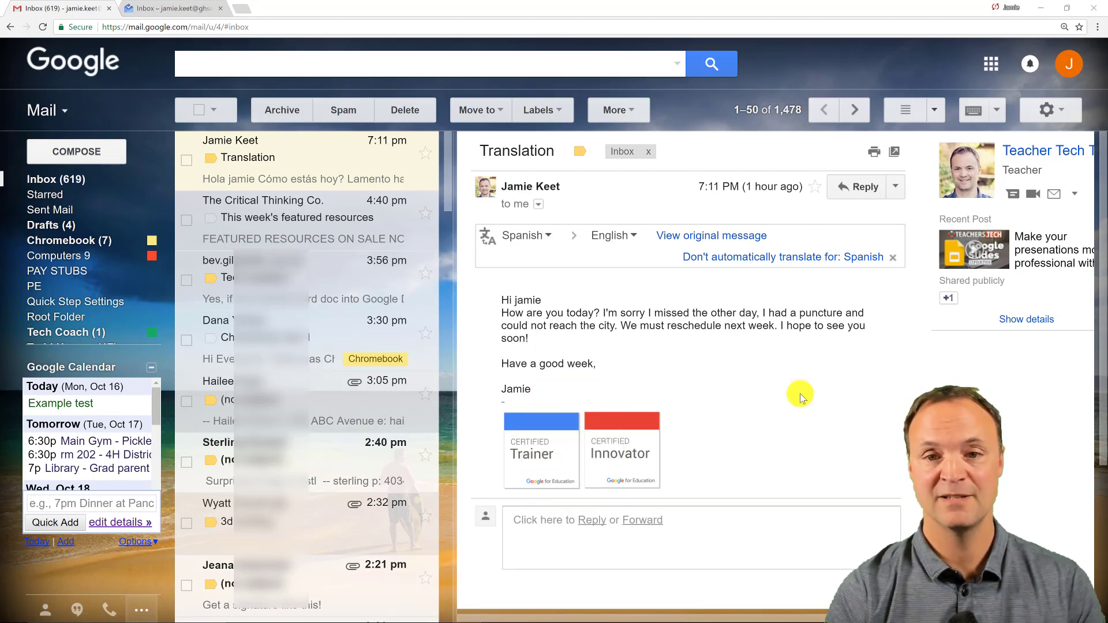
# Step: Switch to the Inbox by Google browser tab showing Today's messages, glancing at the Google apps grid
pyautogui.click(196, 6)
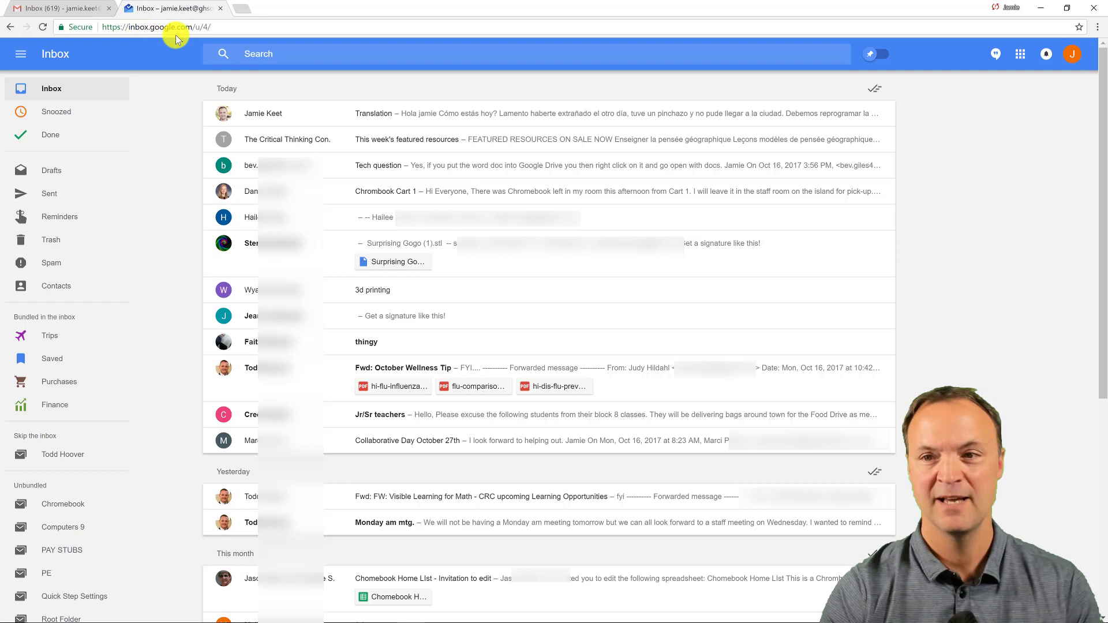
pyautogui.click(1020, 54)
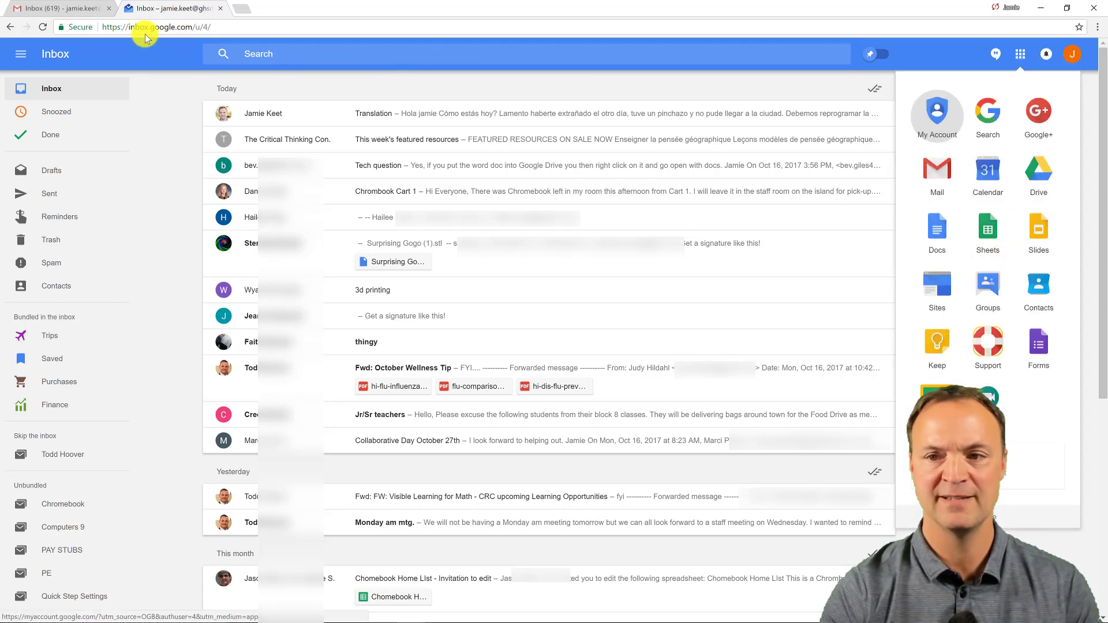
pyautogui.click(183, 156)
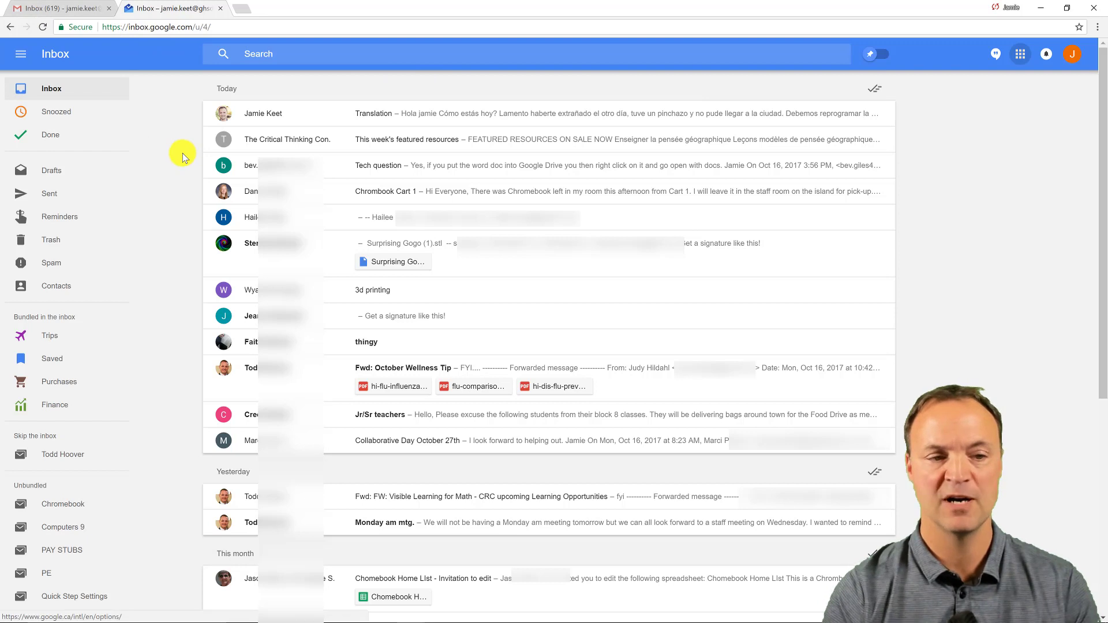